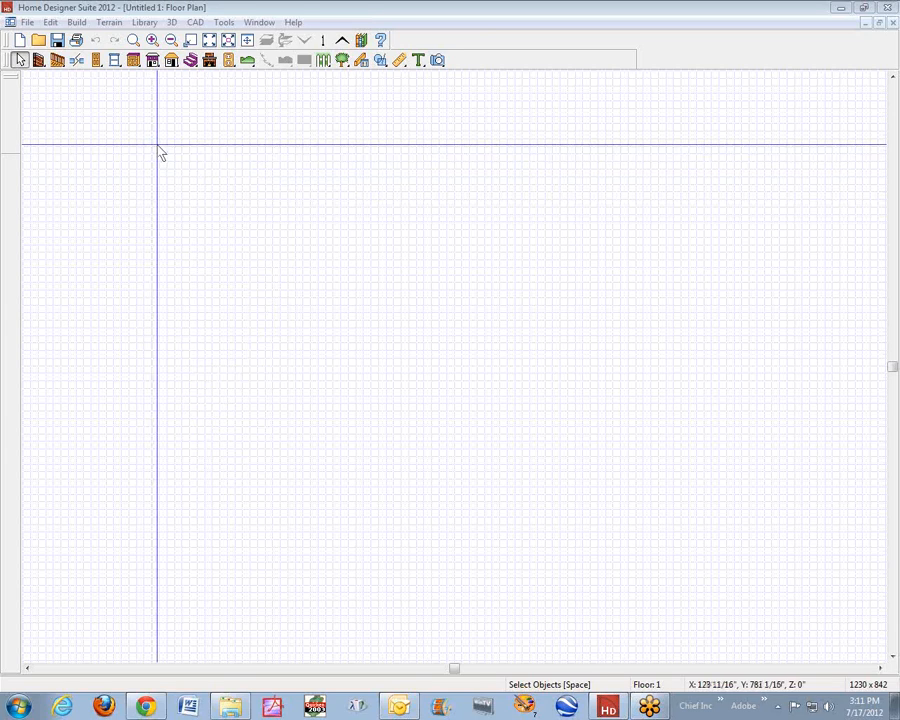
Draw a rectangular room of about 263 sq ft with straight exterior walls and place a hinged door midway along its front wall
left_click(39, 61)
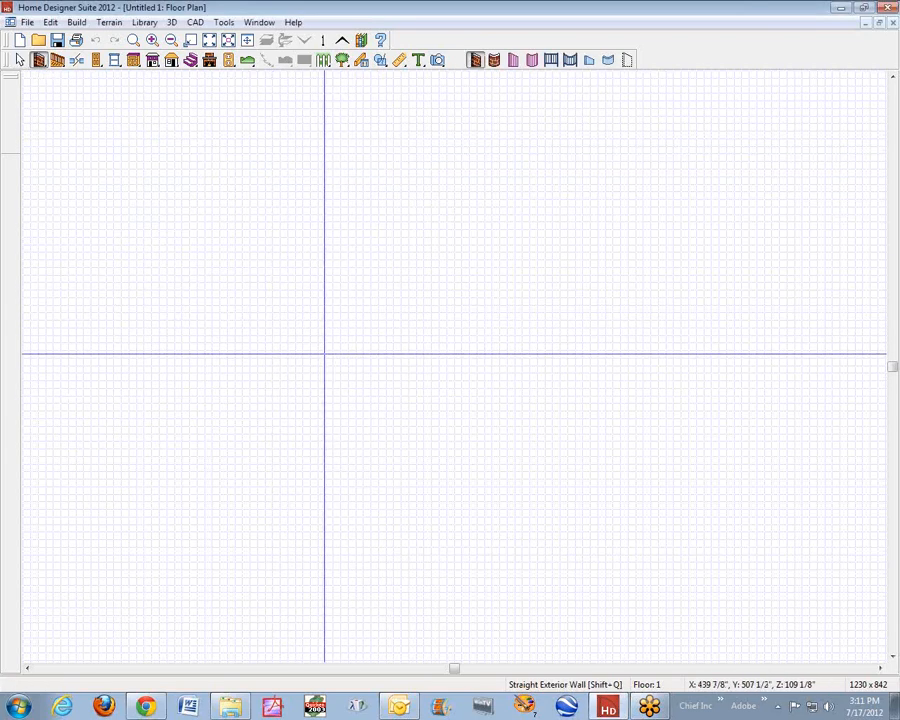
mouse_move(320, 354)
left_mouse_down()
mouse_move(317, 250)
mouse_move(448, 249)
mouse_move(410, 338)
mouse_move(466, 359)
mouse_move(450, 373)
mouse_move(449, 361)
mouse_move(317, 361)
left_mouse_up()
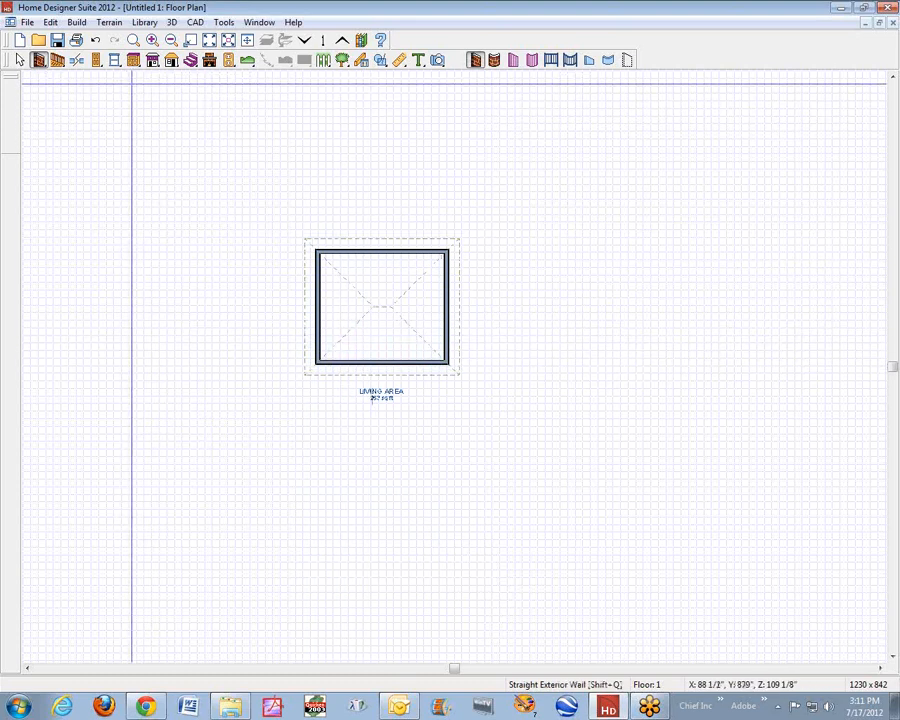
left_click(96, 59)
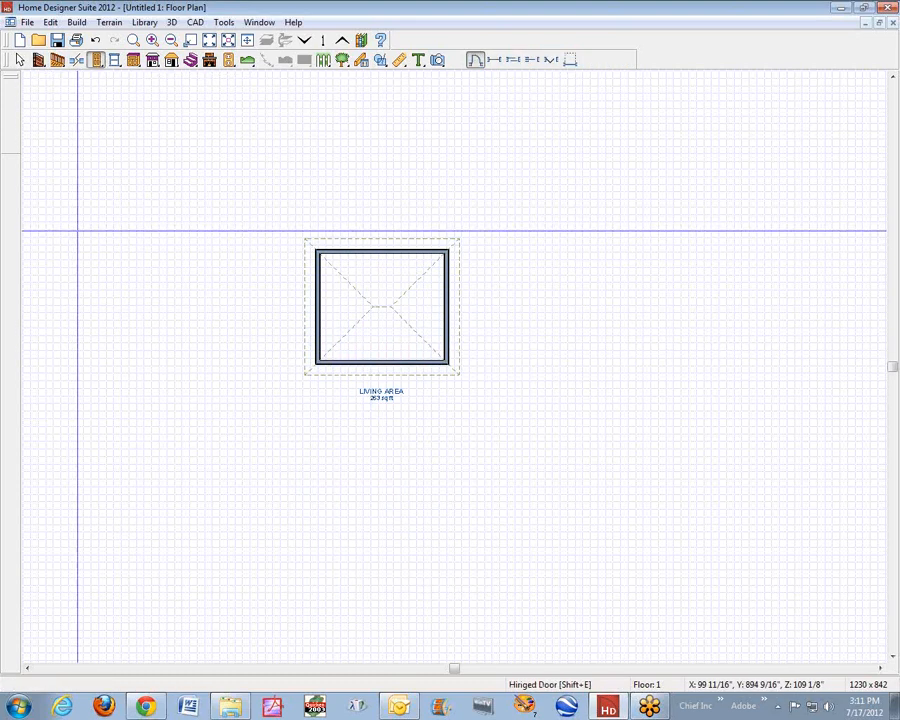
left_click(381, 355)
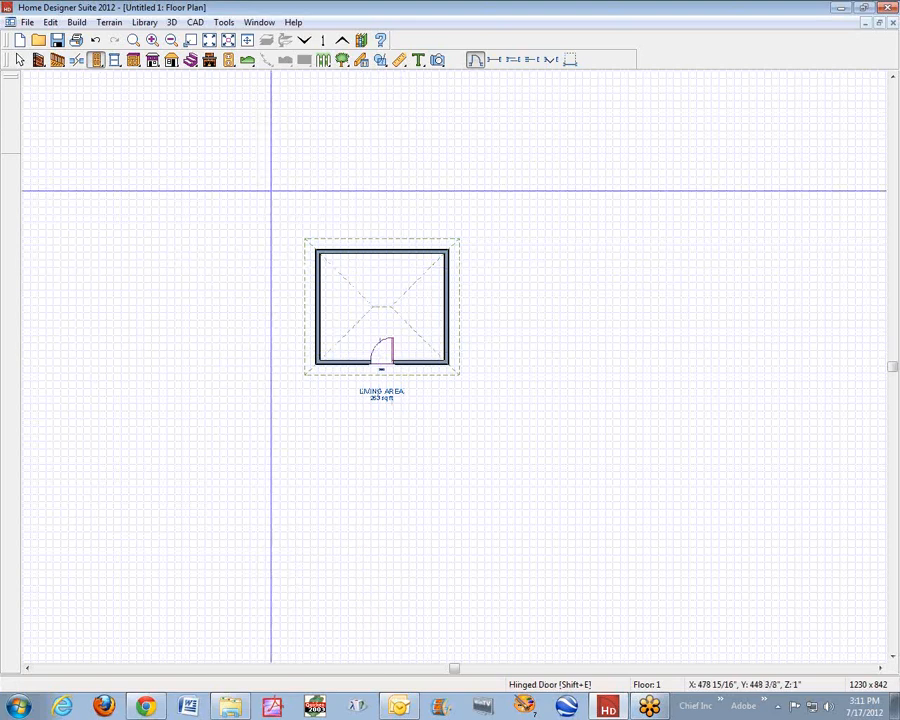
Place a window on each side of the door in the front wall
left_click(115, 59)
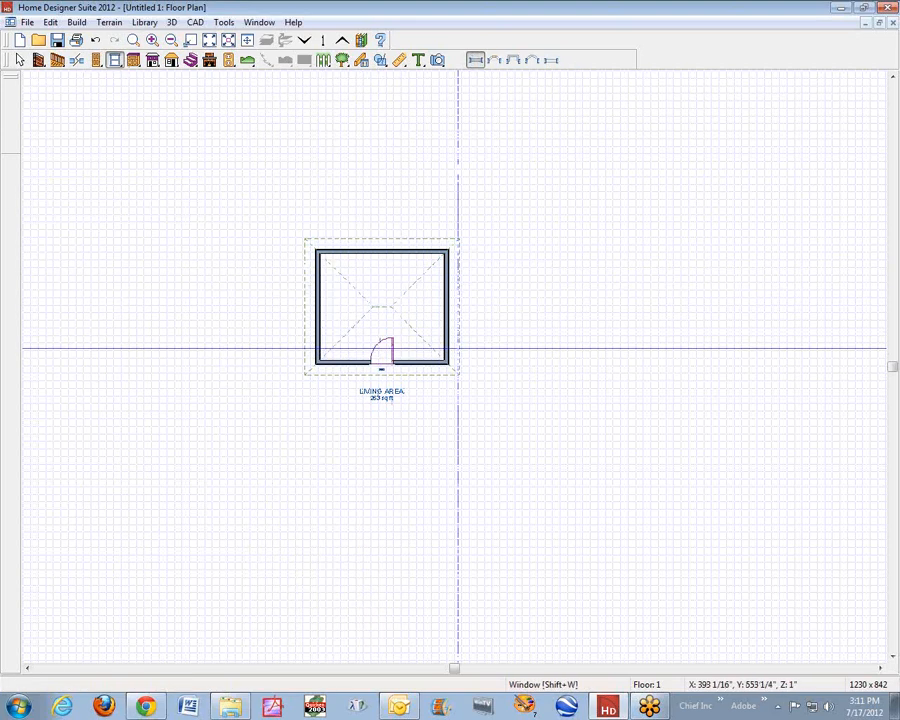
left_click(418, 362)
left_click(343, 356)
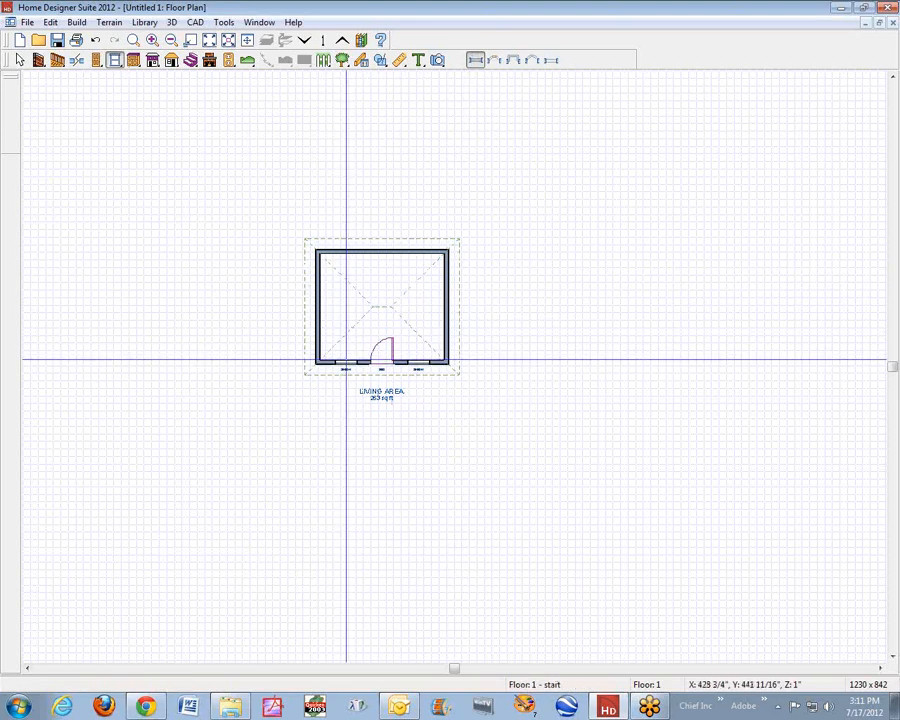
left_click(356, 251)
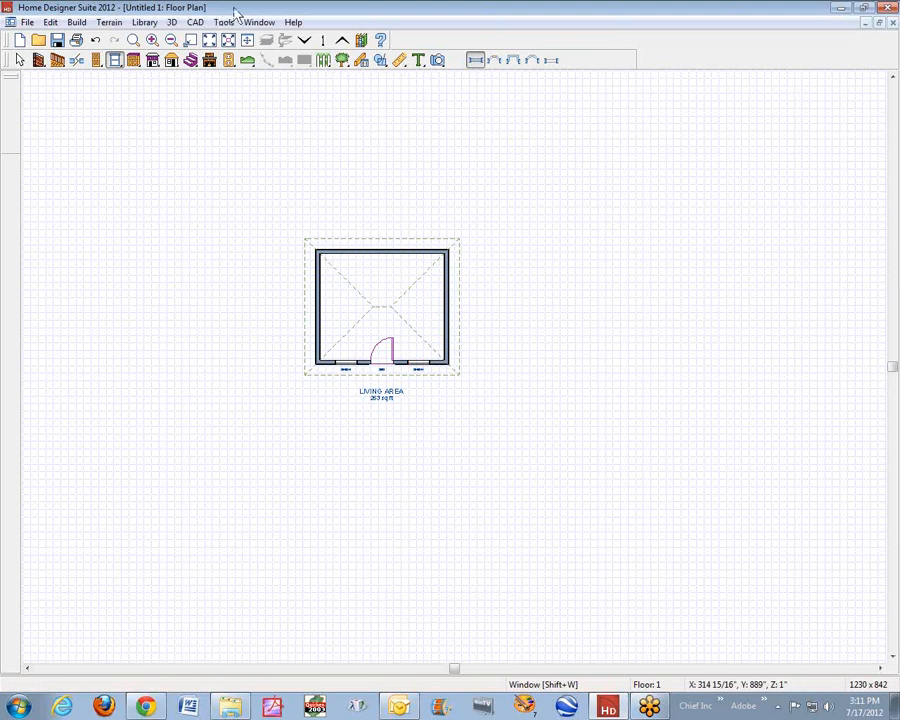
Inspect the house in a perspective full overview from a different angle, and return to the floor plan
left_click(438, 61)
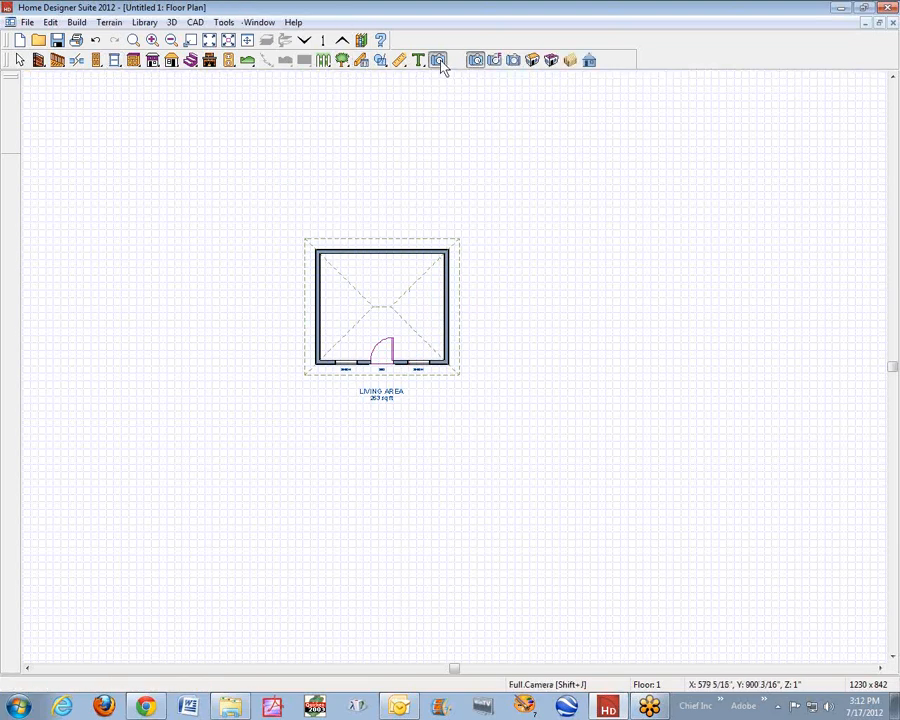
left_click(539, 64)
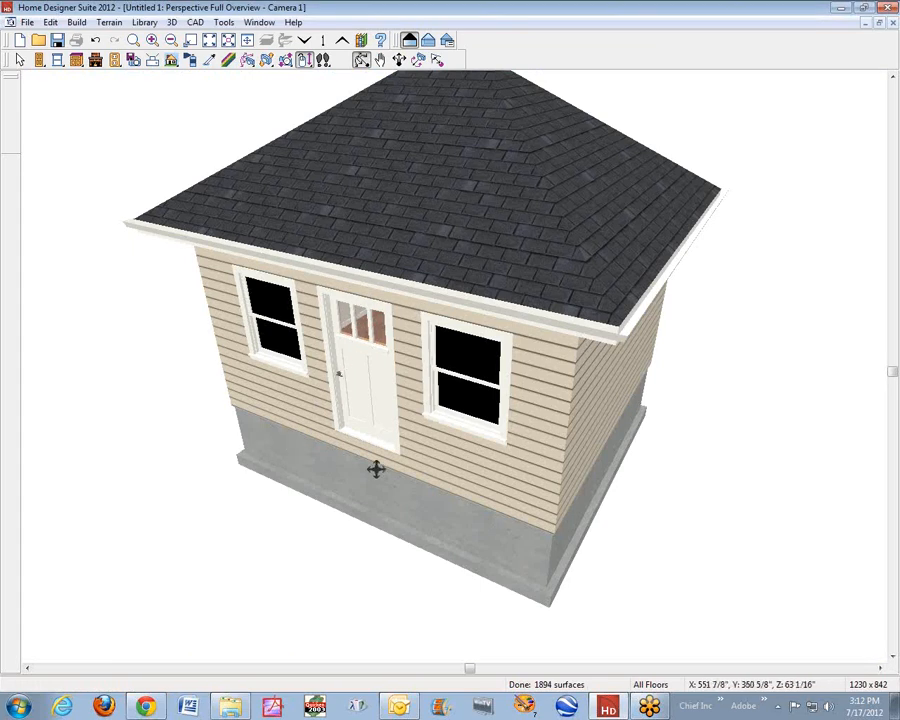
left_click_drag(510, 386, 640, 200)
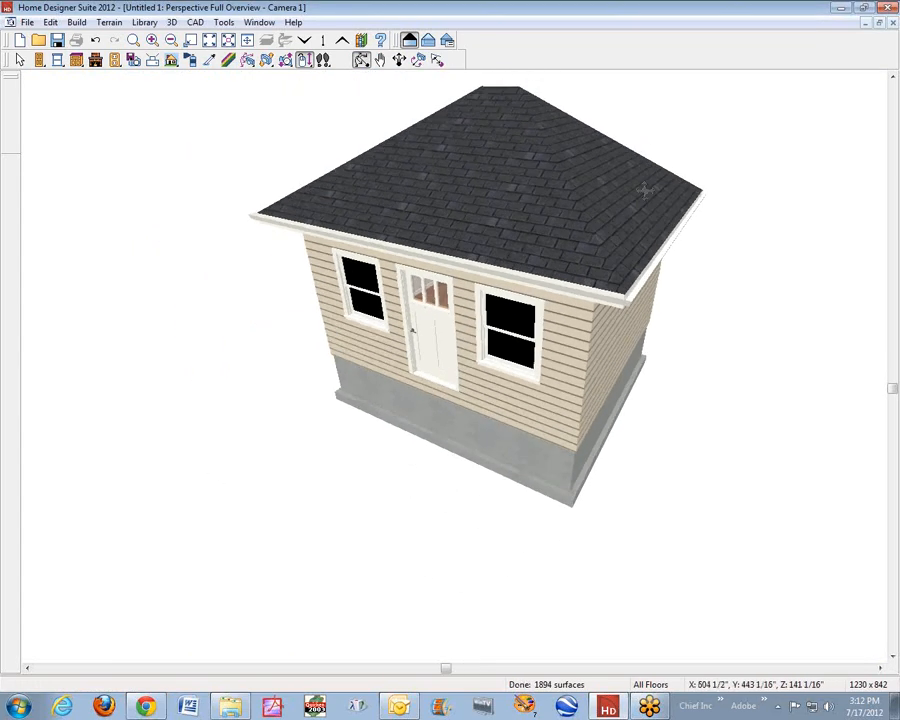
left_click(893, 23)
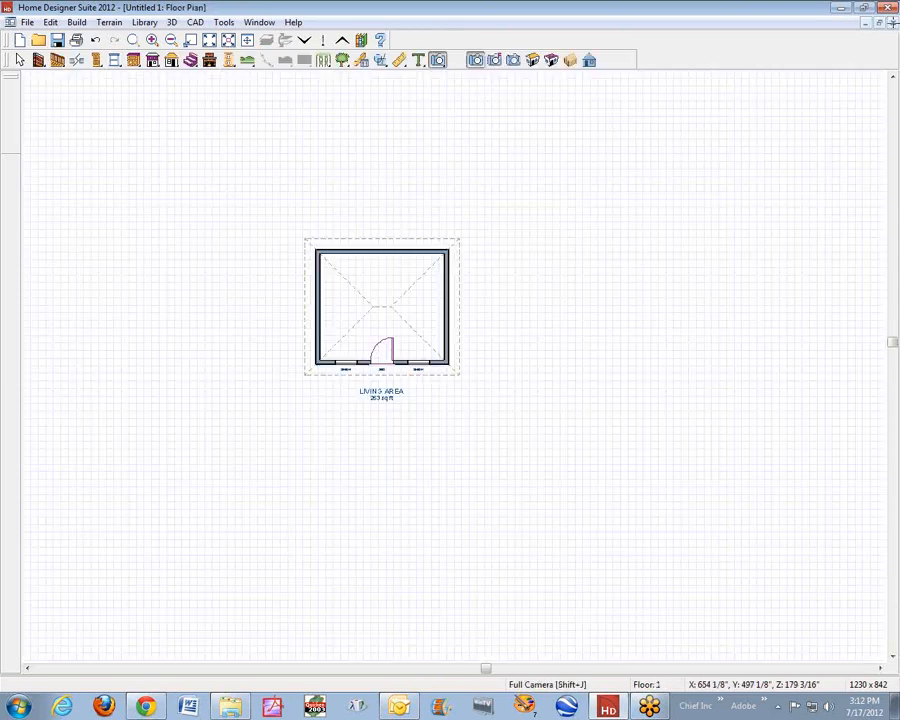
Switch to Chrome, review the "Deck Posts did not generate." forum thread and its floating deck picture, and return to Home Designer Suite
left_click(146, 706)
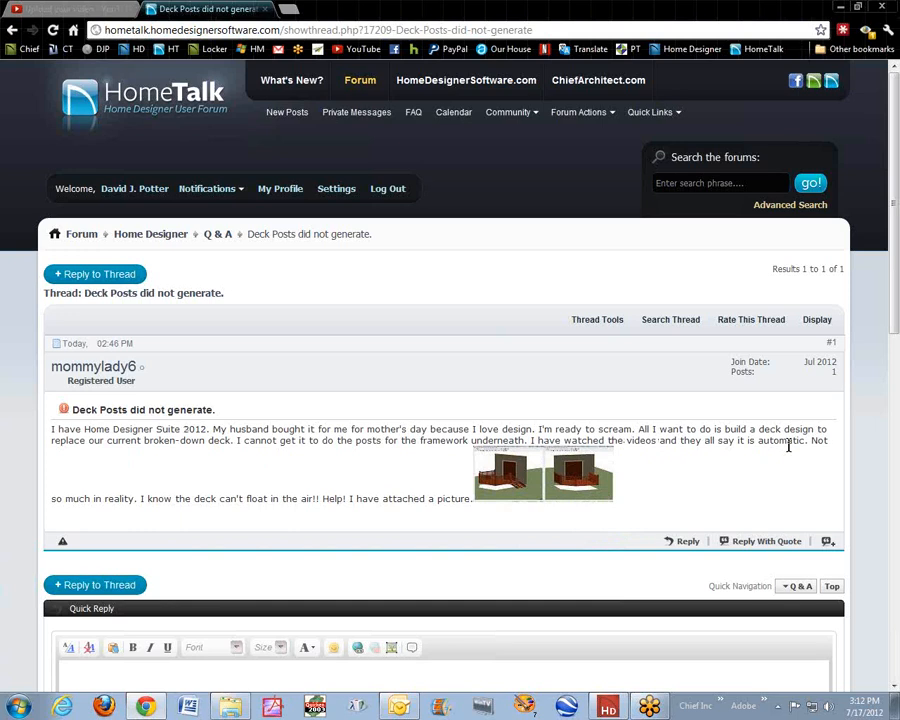
left_click(518, 481)
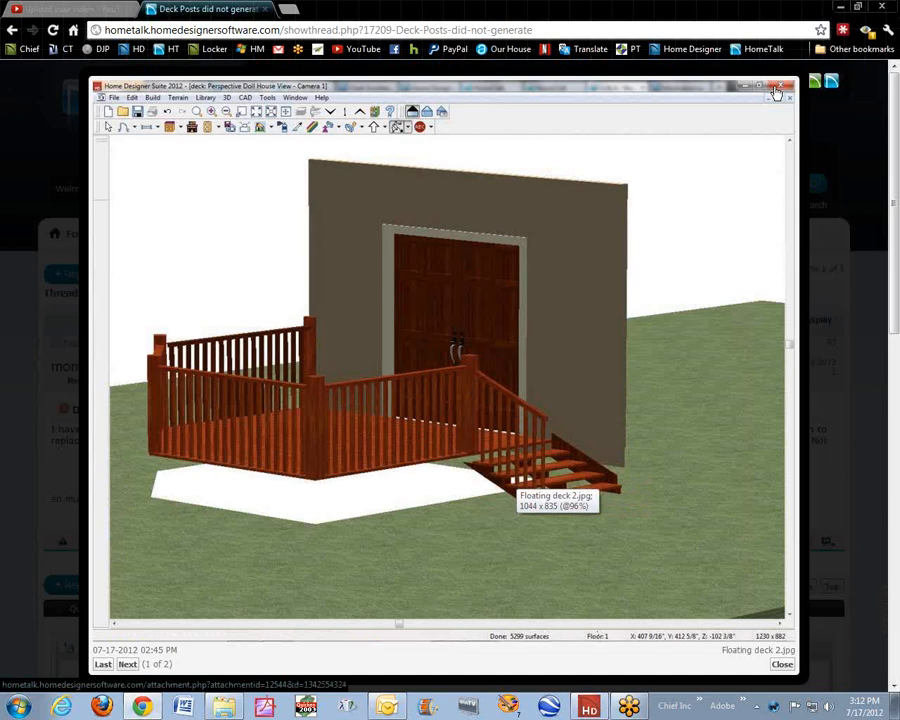
left_click(775, 92)
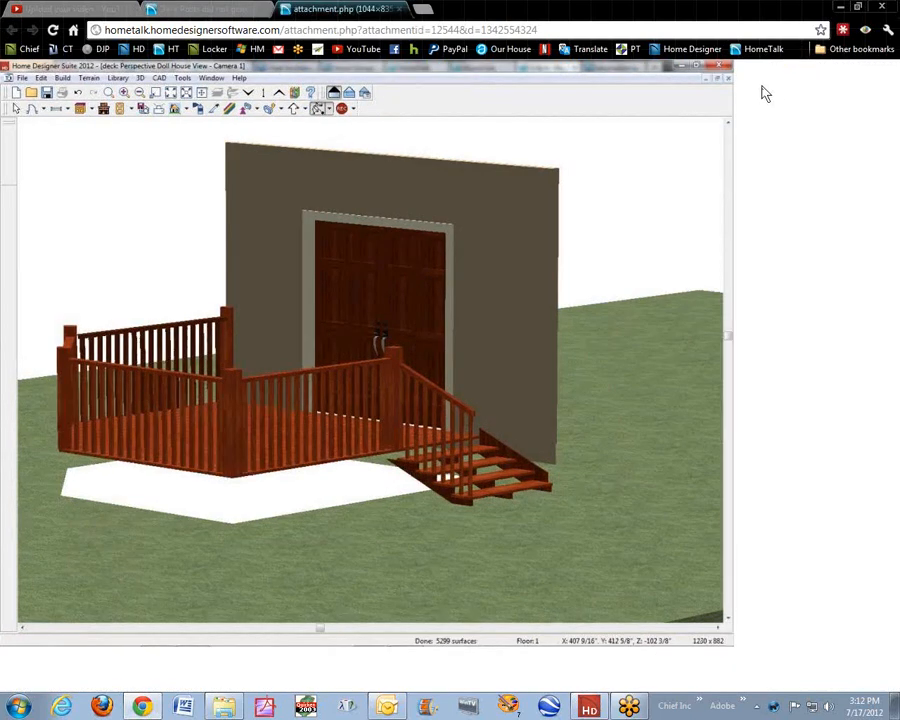
left_click(400, 12)
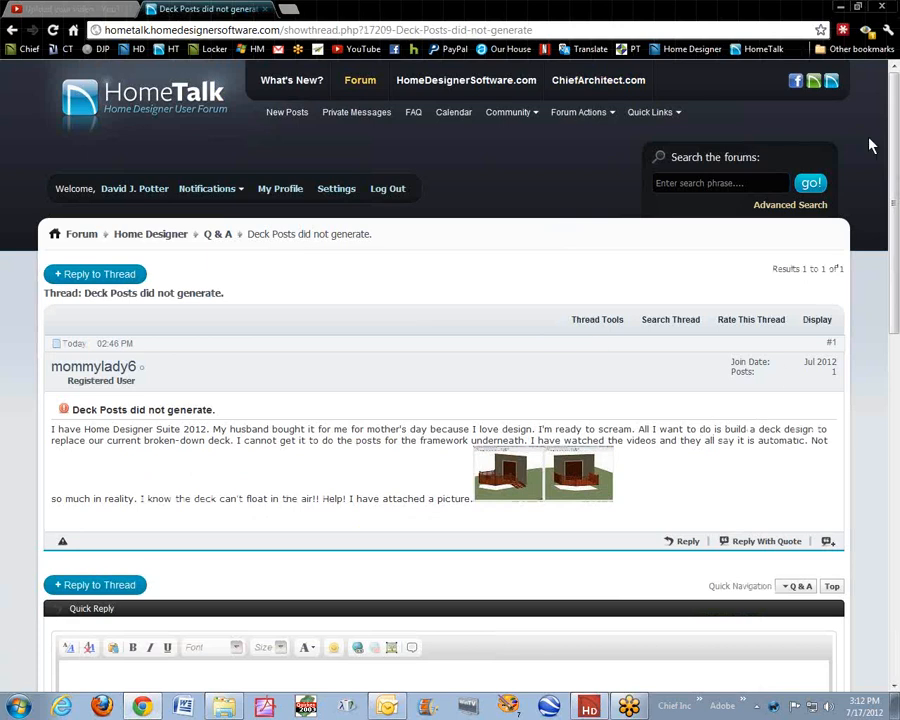
left_click(843, 8)
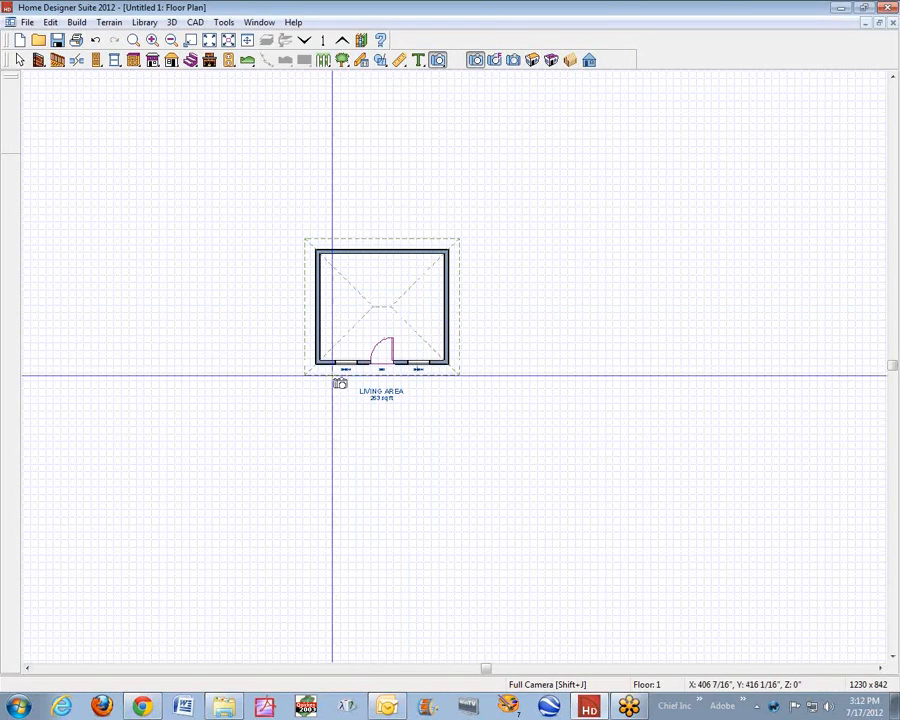
Create a terrain perimeter around the house and a full camera view looking at the front wall
left_click(107, 23)
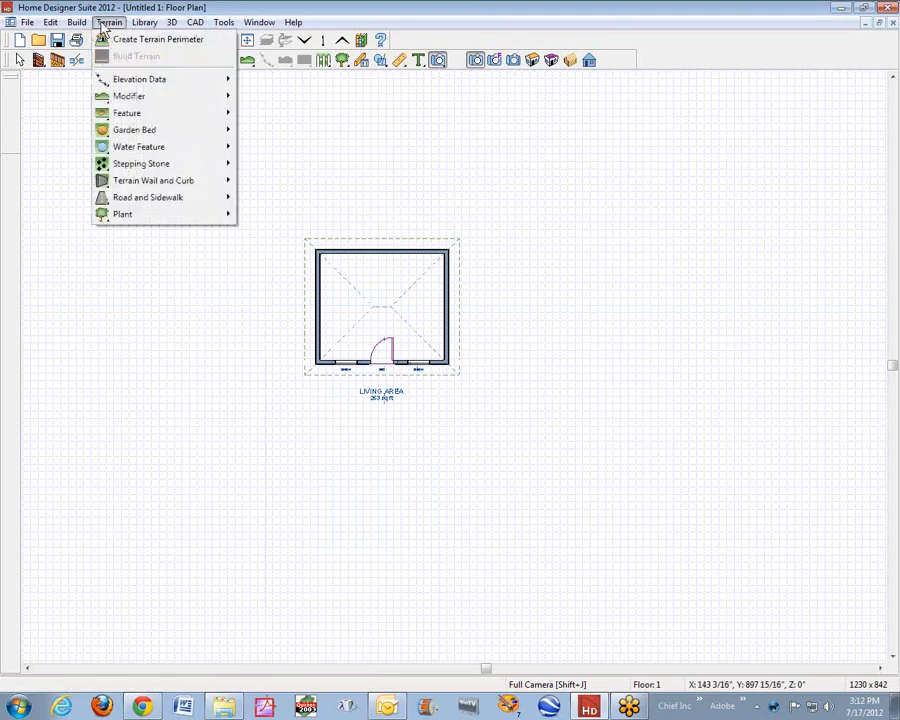
left_click(145, 39)
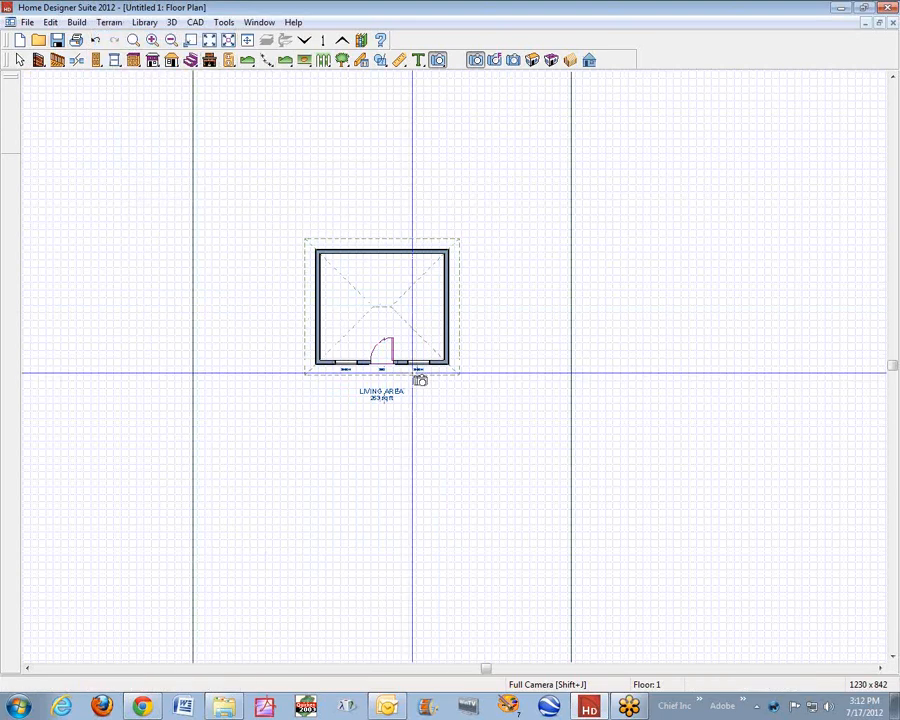
left_click_drag(321, 556, 351, 461)
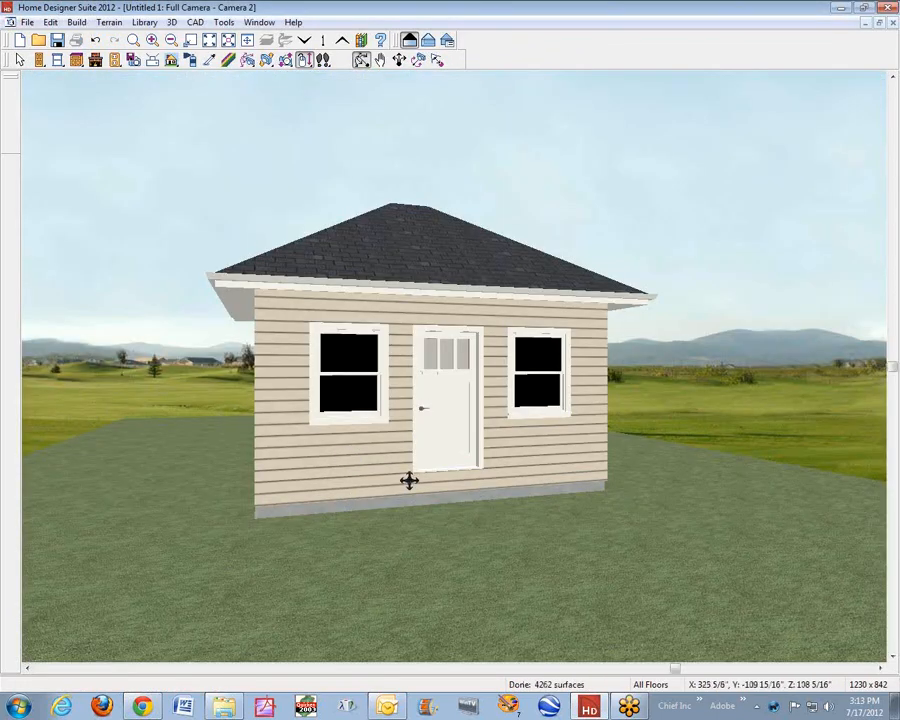
Tile the camera view and floor plan side by side, and enlarge the plan around the front of the house
left_click(879, 22)
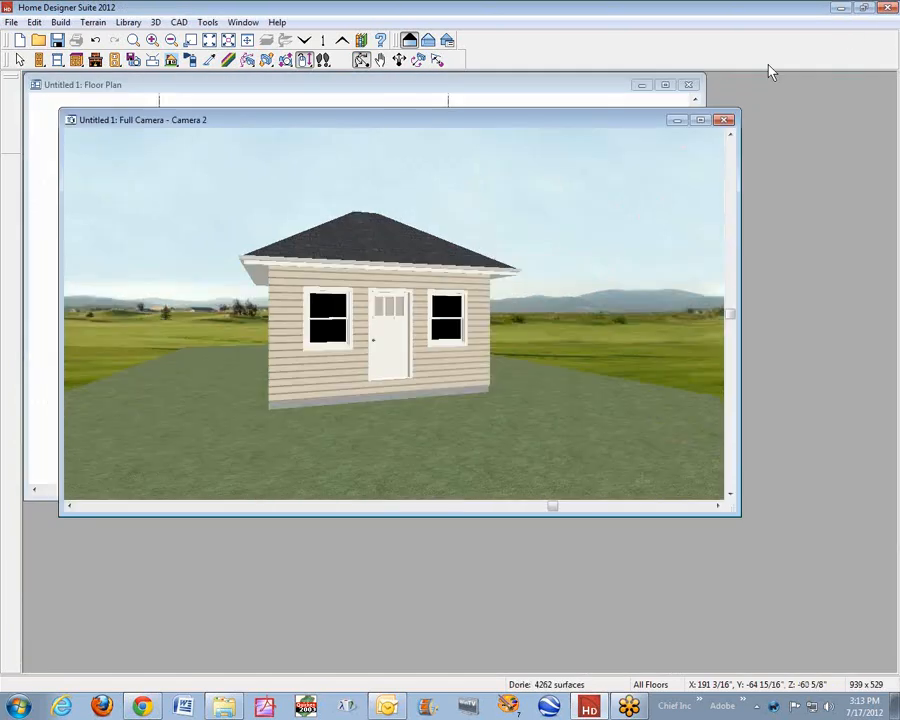
key("alt+w")
key("v")
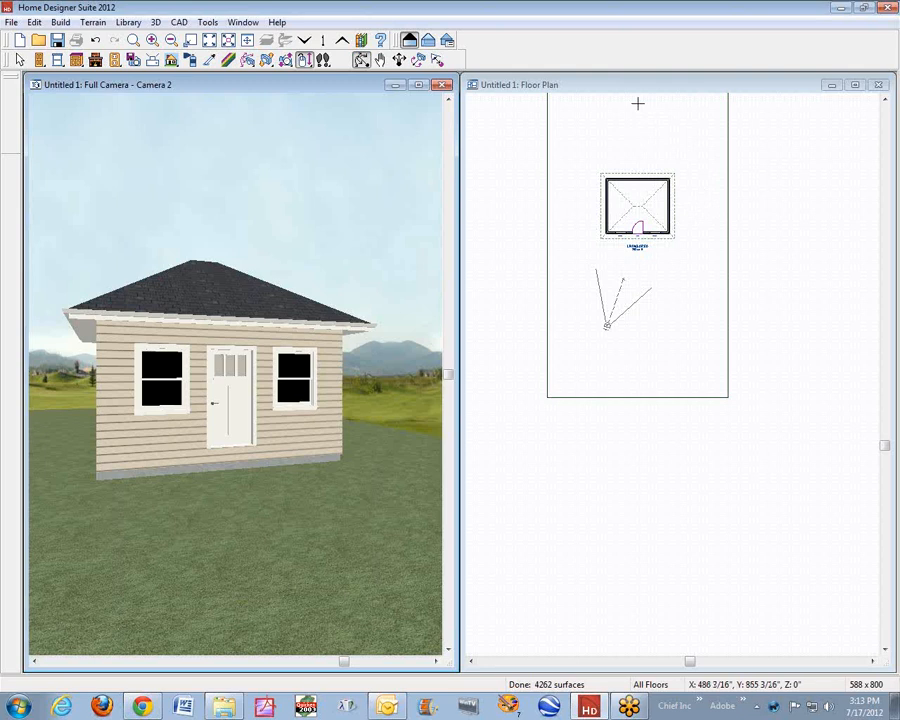
left_click(658, 89)
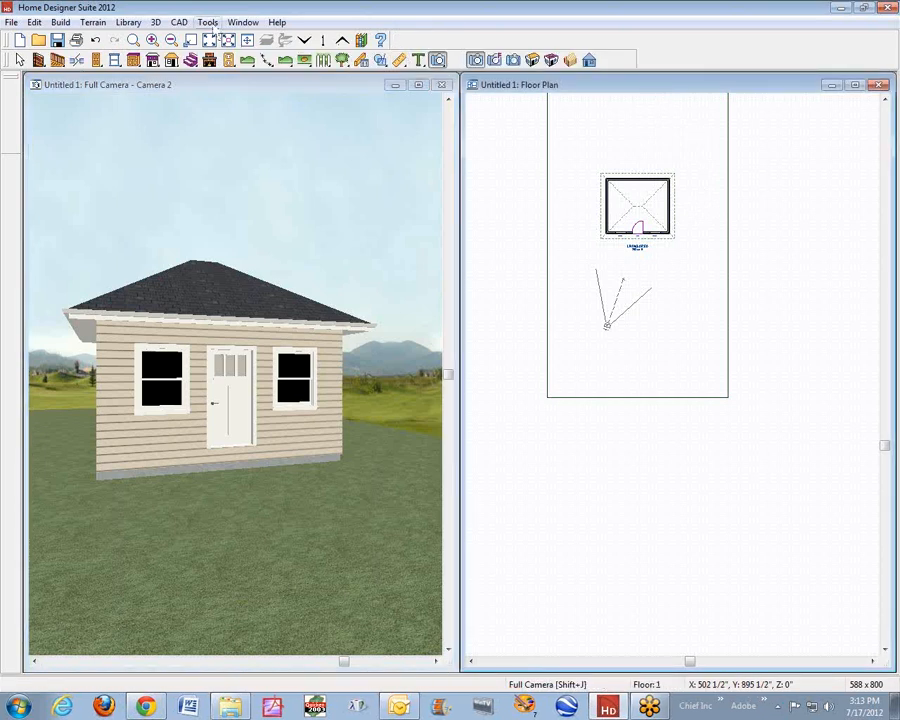
left_click(133, 42)
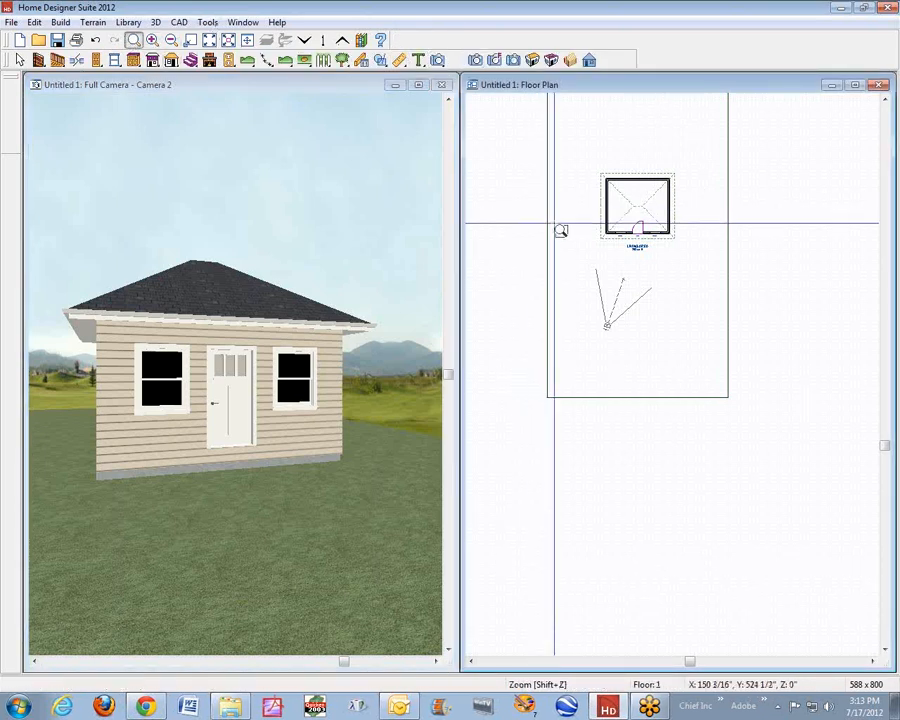
left_click_drag(573, 225, 725, 343)
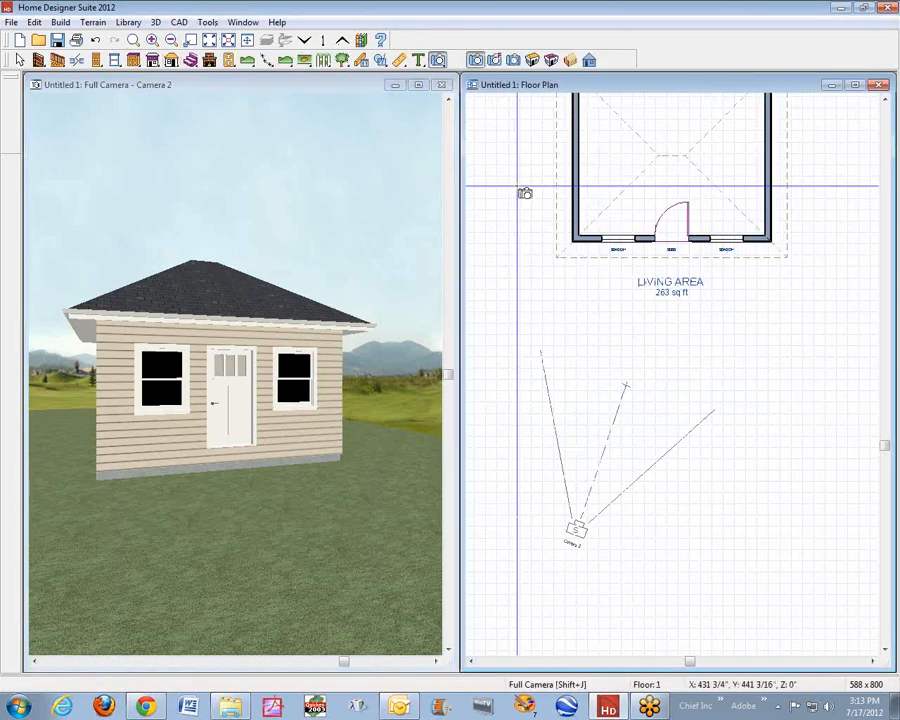
Draw a rectangular deck of about 16'-11" x 13'-5" with straight deck railing along the full front wall of the house
left_click(59, 61)
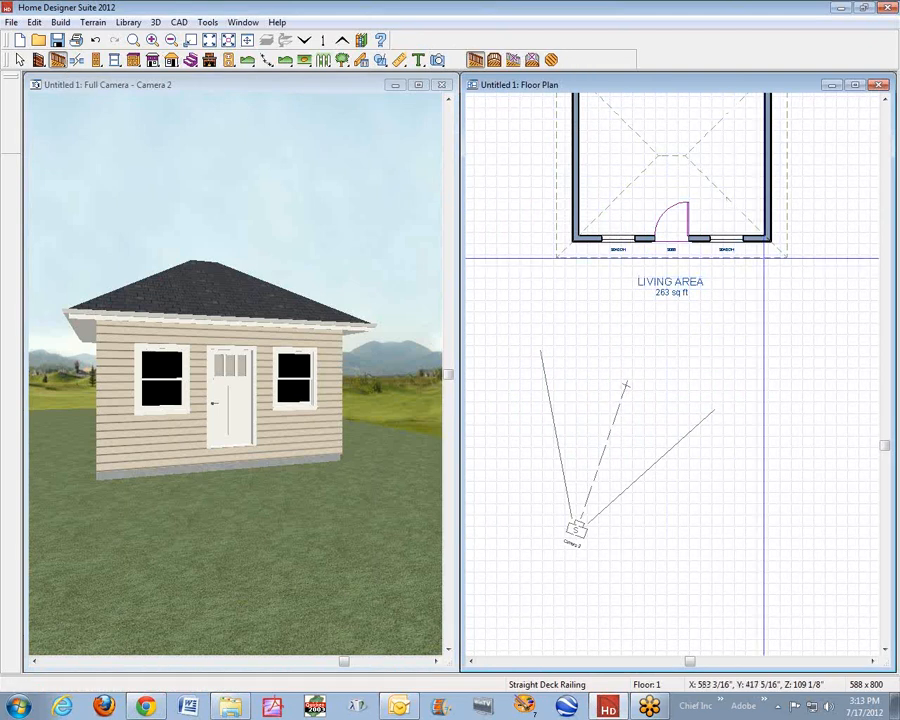
mouse_move(766, 242)
left_mouse_down()
mouse_move(735, 392)
mouse_move(772, 397)
mouse_move(578, 397)
mouse_move(581, 242)
left_mouse_up()
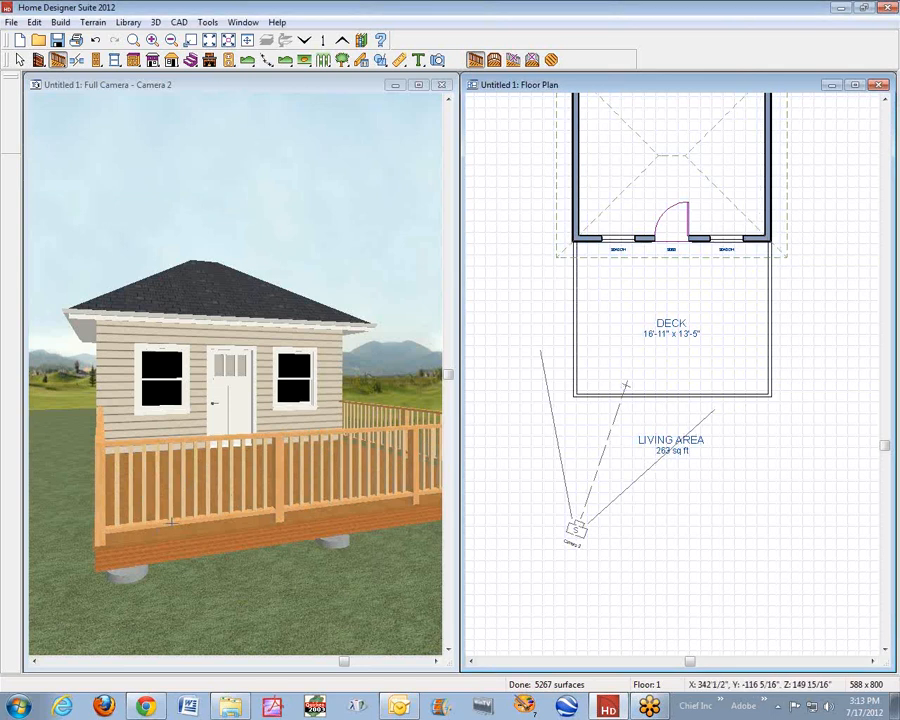
scroll(253, 420, "down", 2)
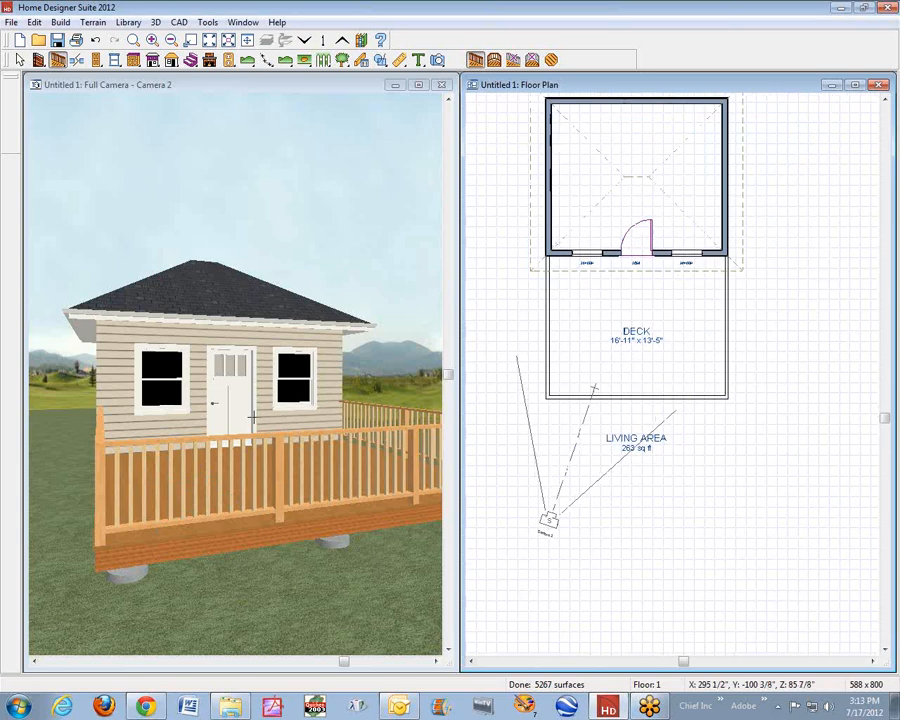
Set the deck's absolute floor elevation to 3" in its room specification
left_click(98, 88)
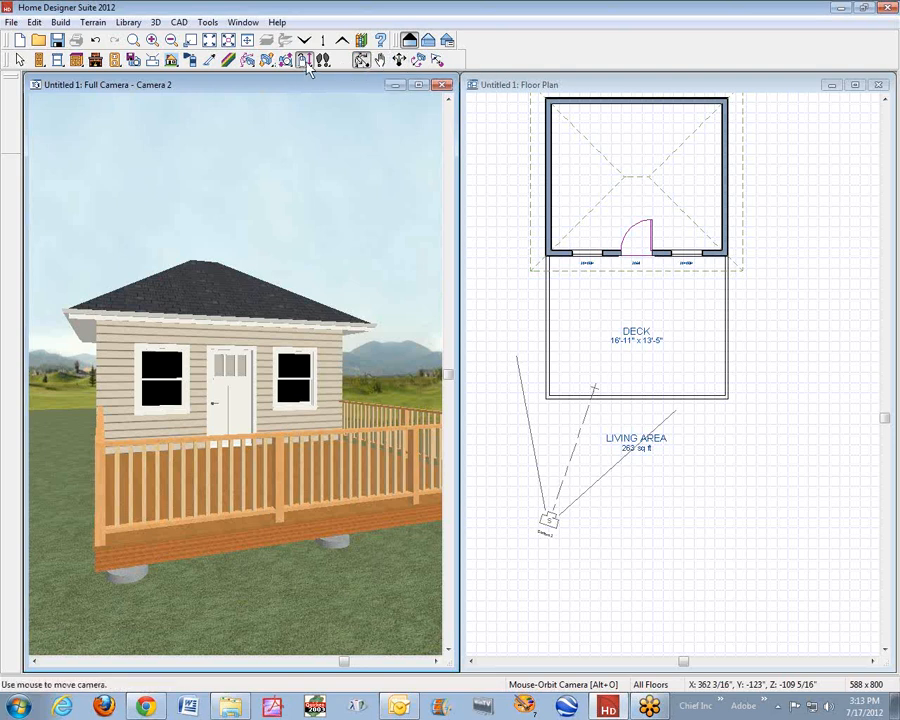
left_click_drag(122, 314, 129, 362)
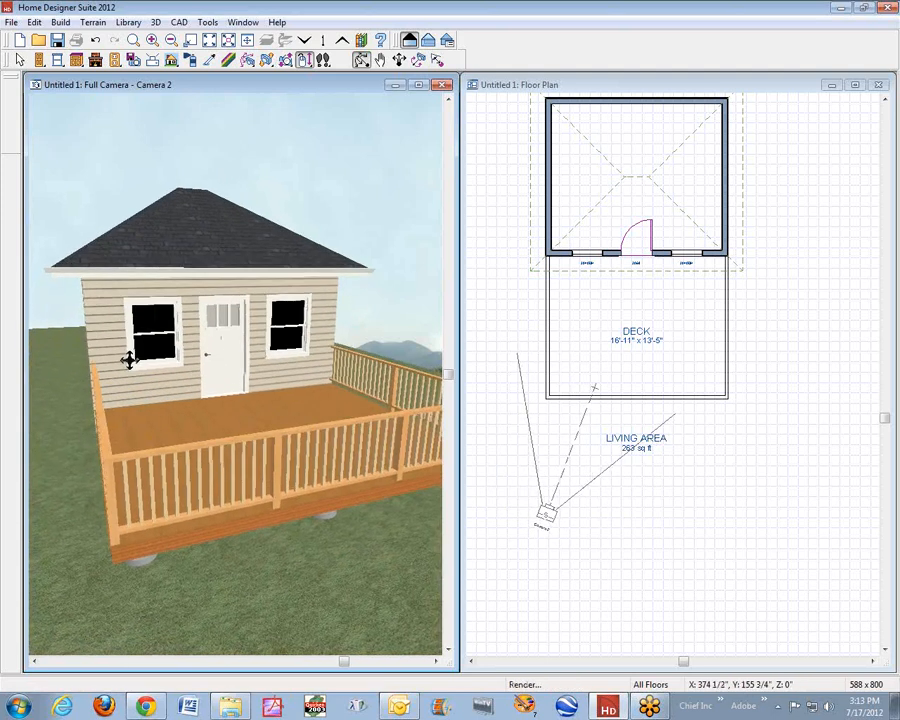
key("space")
right_click(199, 416)
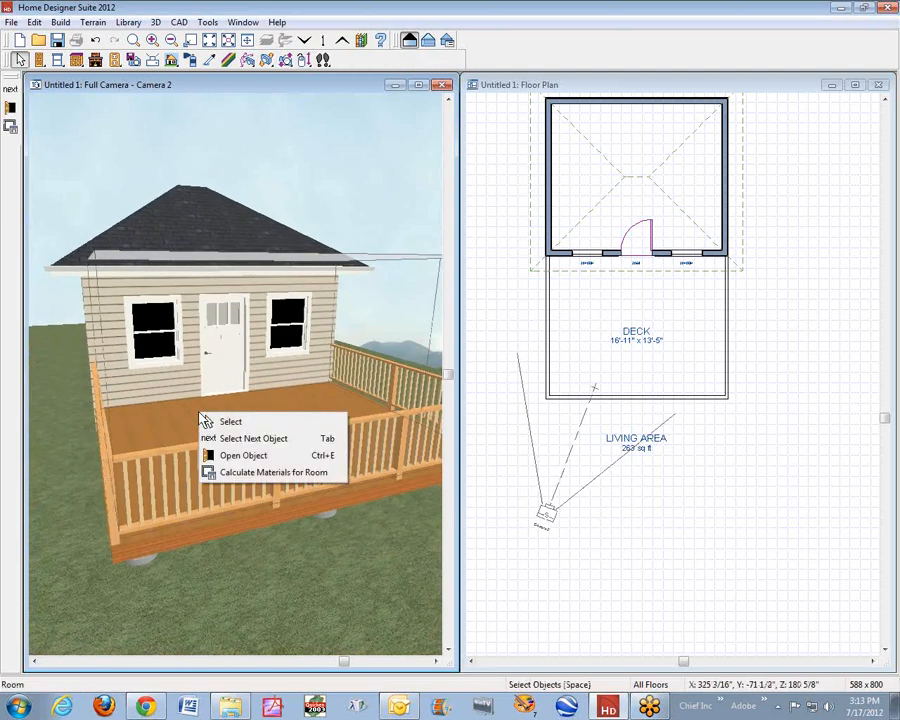
left_click(229, 465)
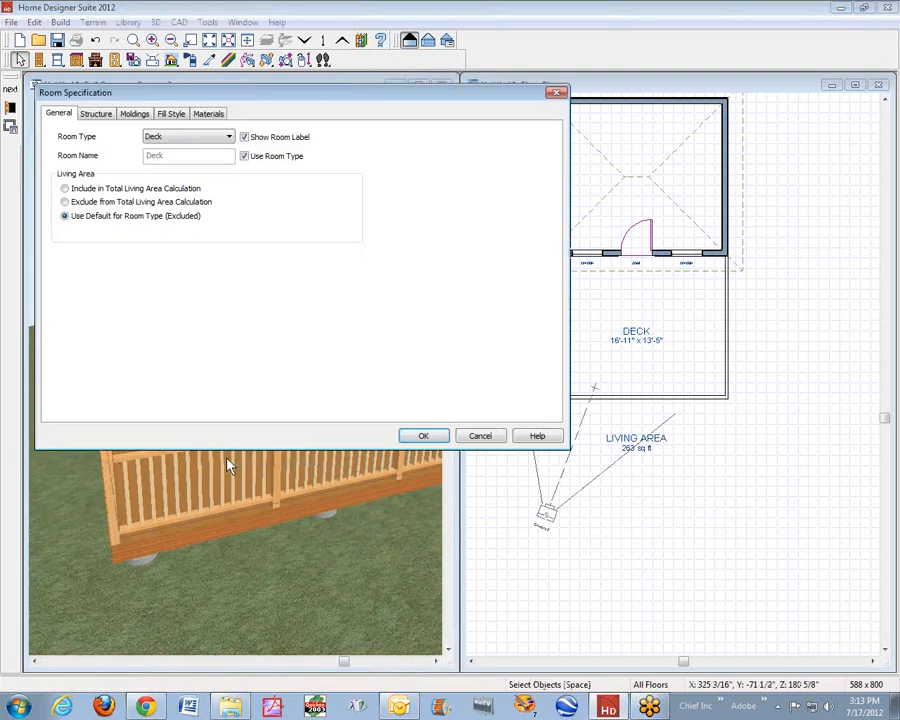
left_click(97, 114)
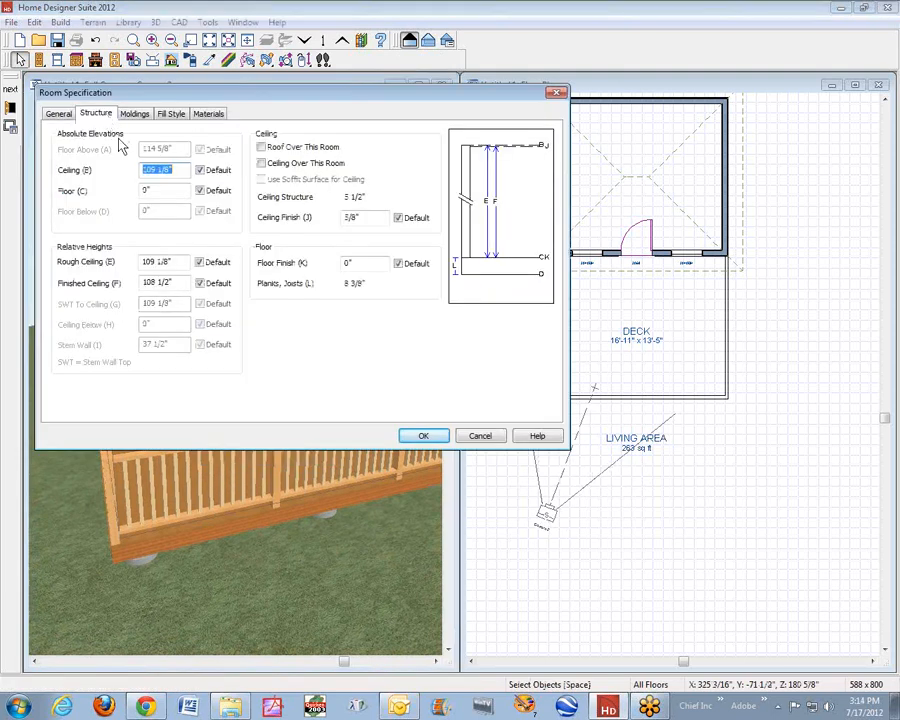
left_click(204, 193)
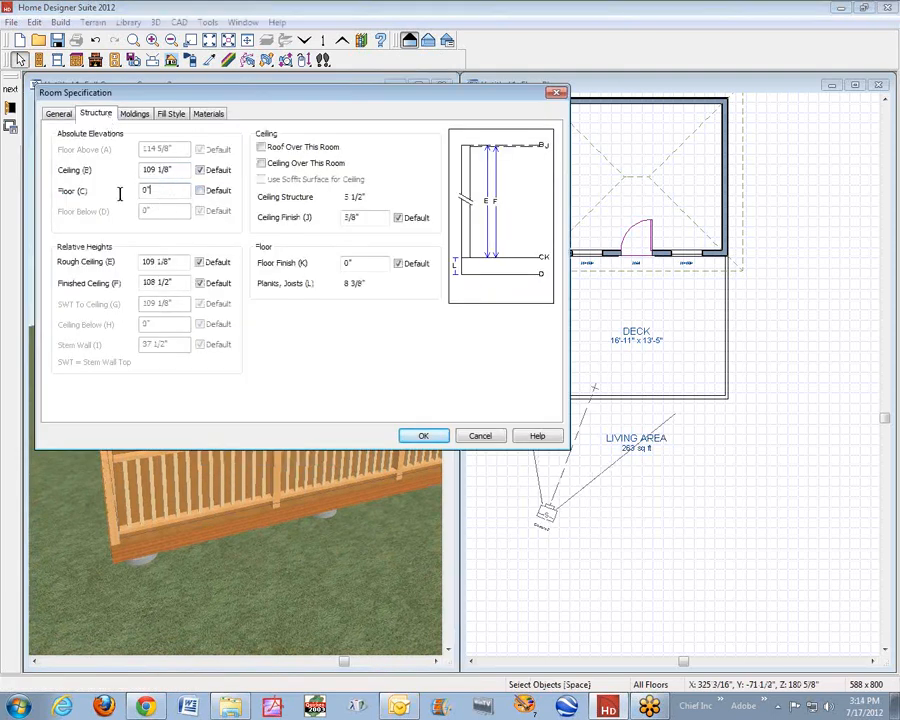
left_click_drag(120, 194, 102, 192)
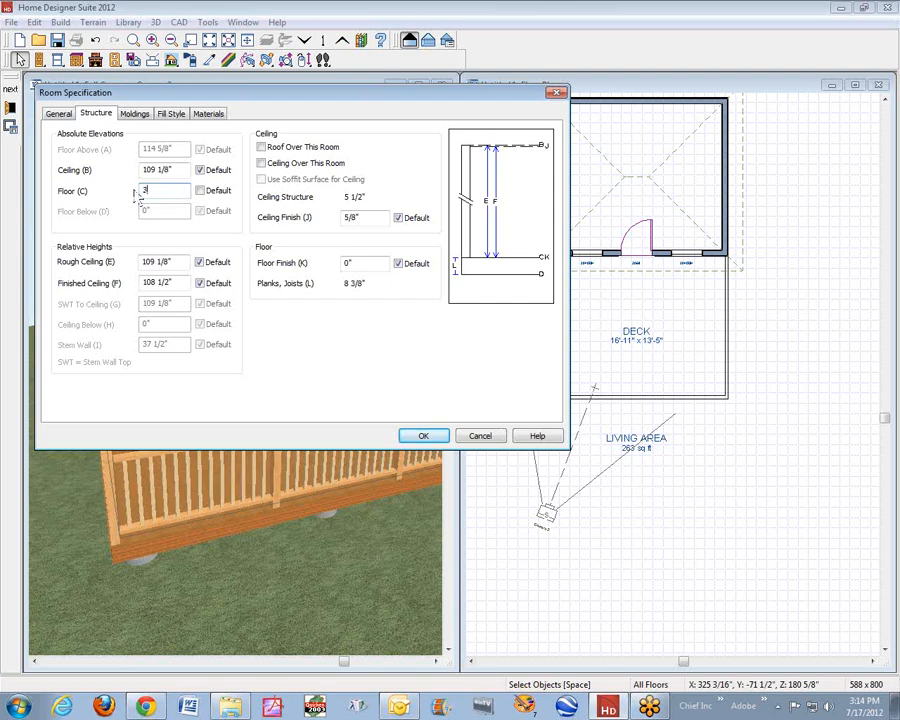
left_click(436, 438)
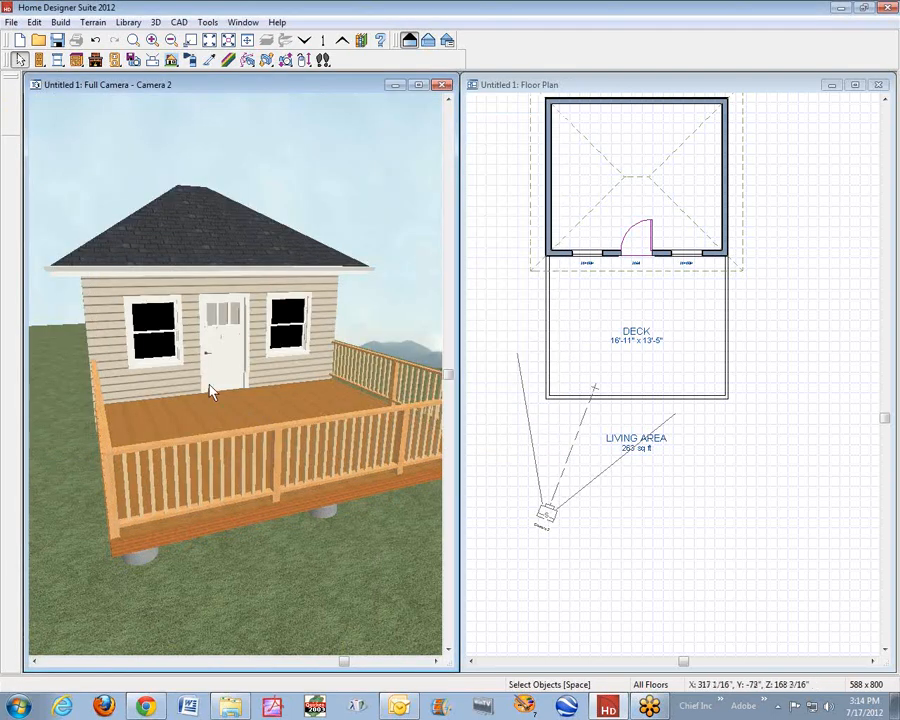
Set the deck room's absolute floor elevation to -3"
left_click(237, 378)
left_click(237, 378)
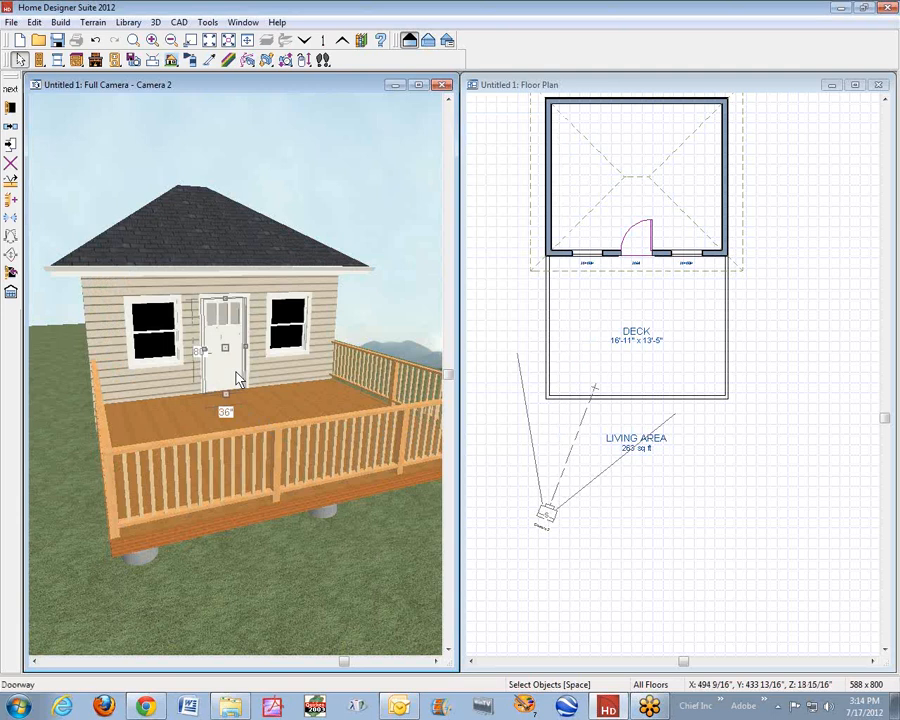
double_click(186, 425)
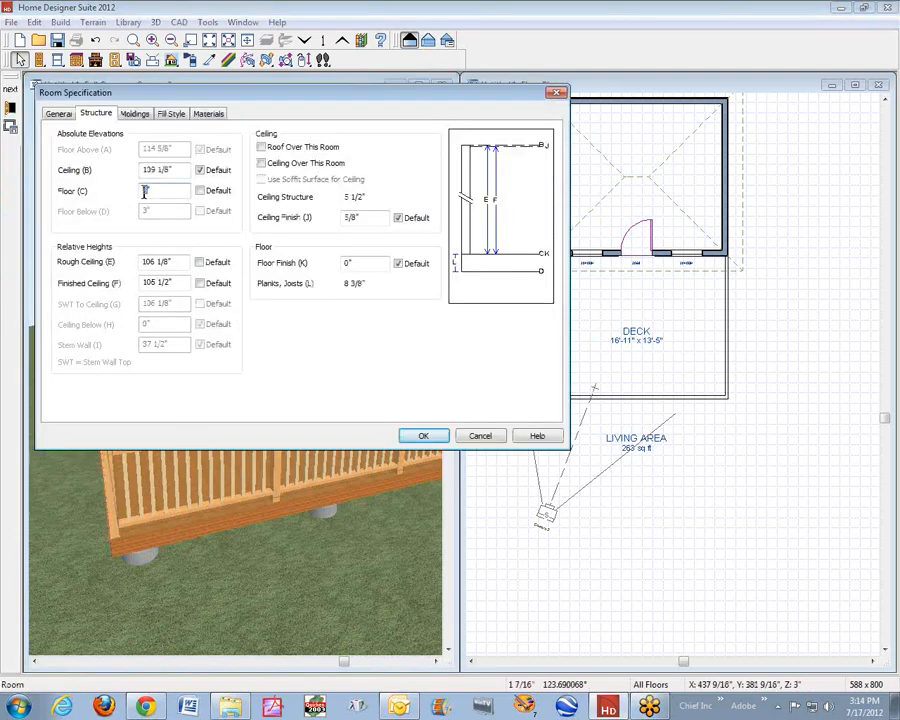
type("-3\"")
left_click(423, 437)
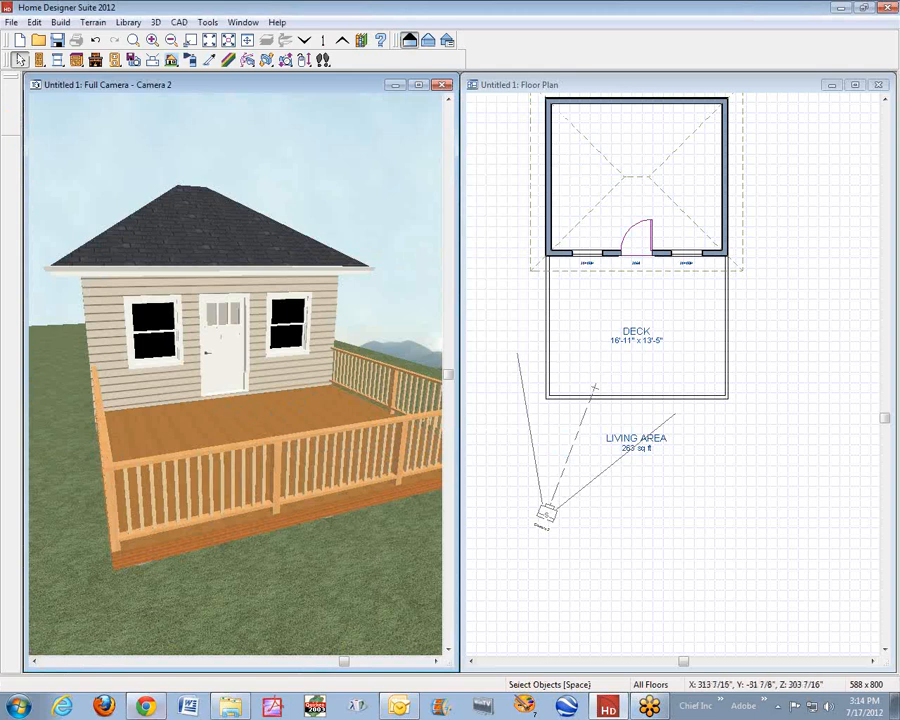
Switch to the browser, examine the floating deck picture attached to the forum thread, and return to the house plan
left_click(152, 703)
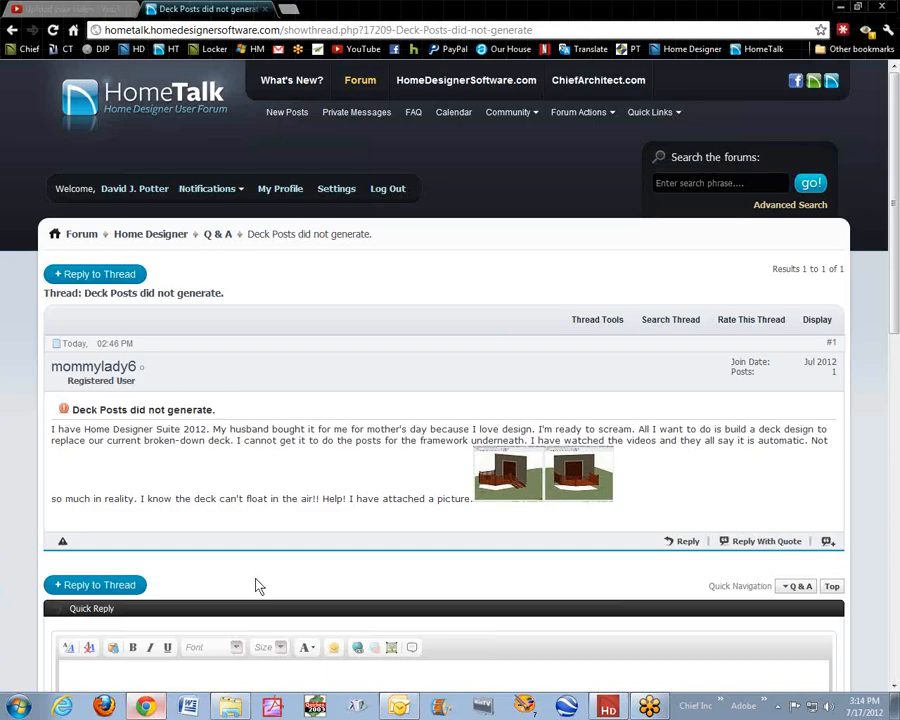
left_click(528, 487)
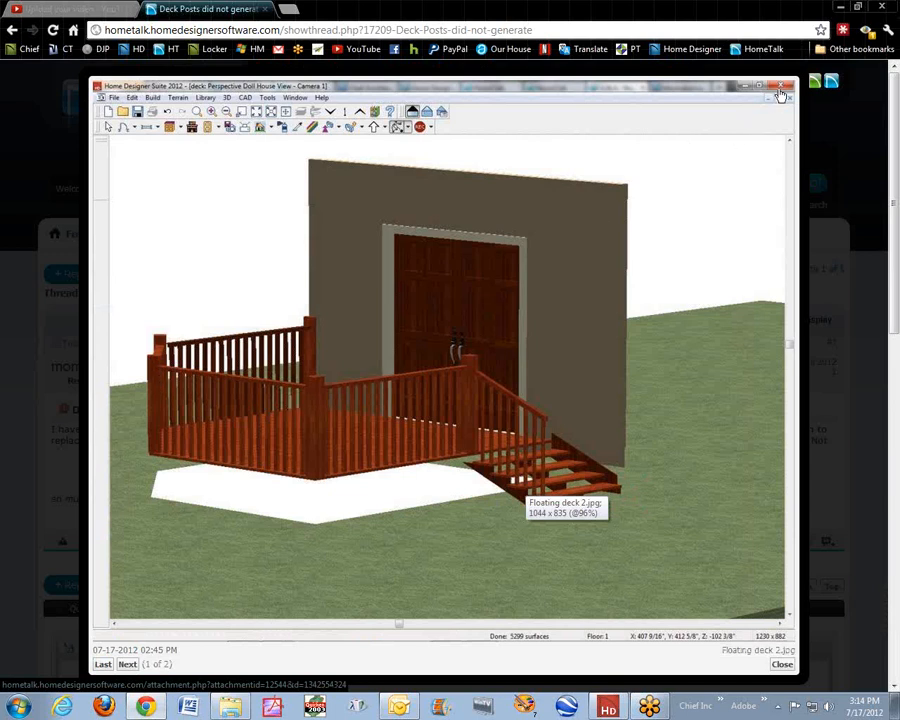
left_click(843, 12)
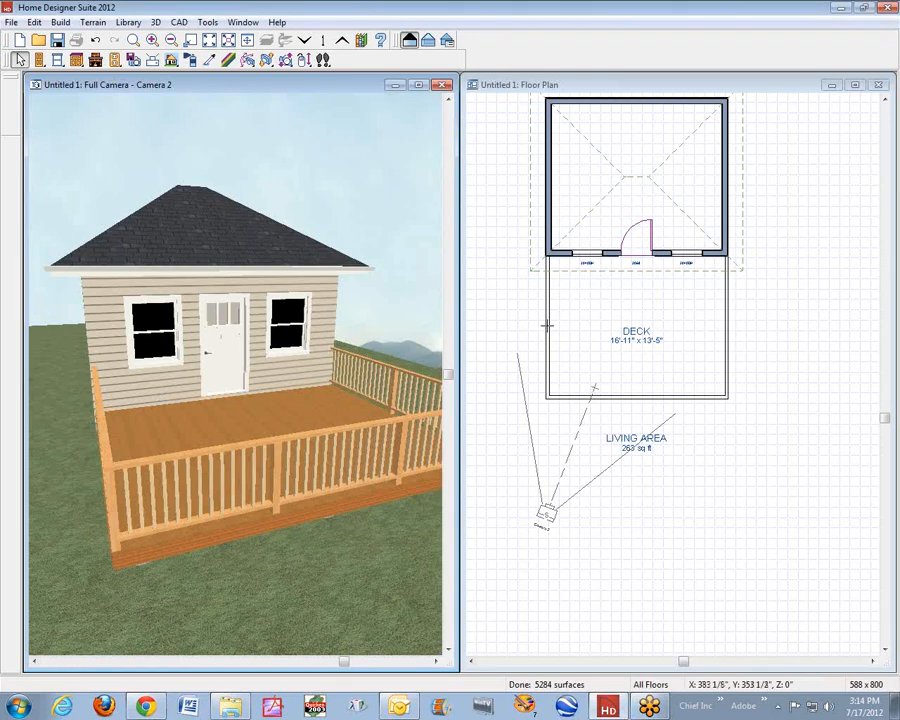
Shorten the deck's left side railing to about half its length and the front railing to 10', opening the front-left corner
left_click(542, 332)
right_click(548, 330)
left_click(575, 341)
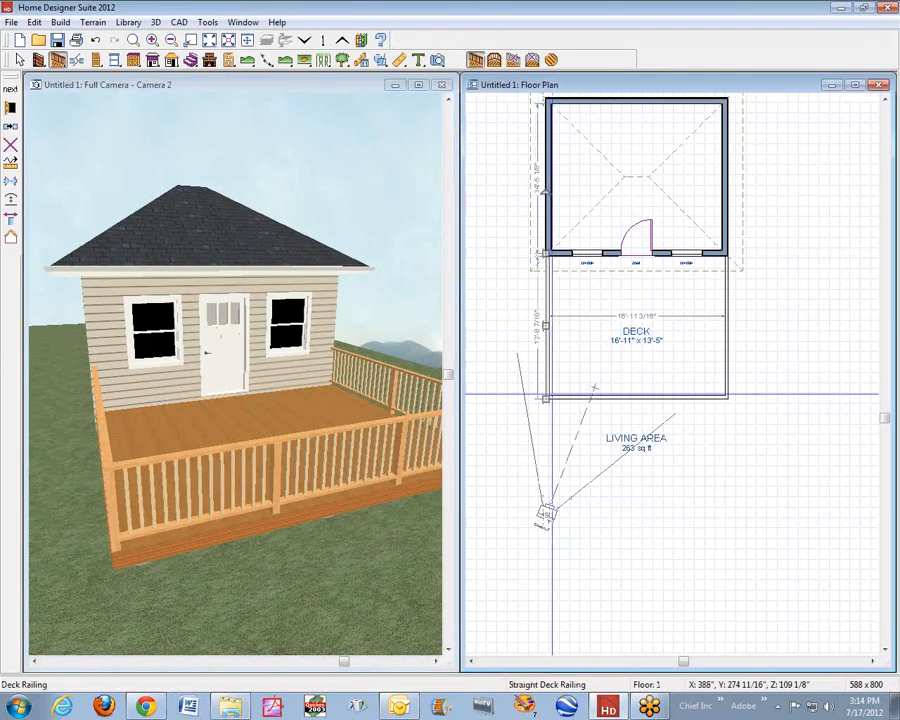
left_click_drag(542, 330, 624, 400)
left_click_drag(623, 402, 614, 400)
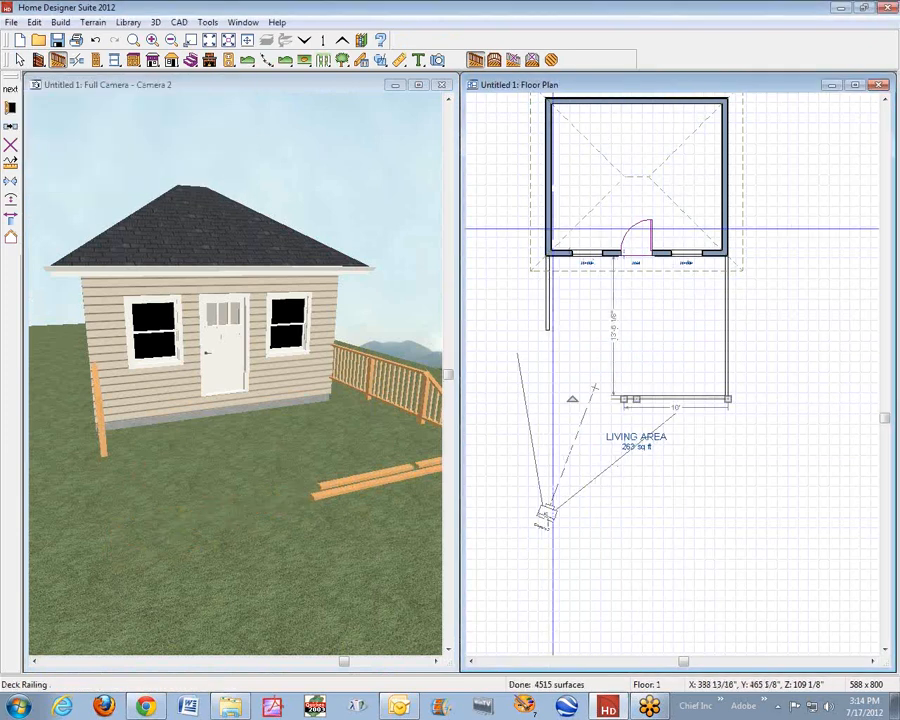
Draw a straight deck railing at 315° across the open front-left corner, joining the side and front railings into a closed deck
left_click(58, 59)
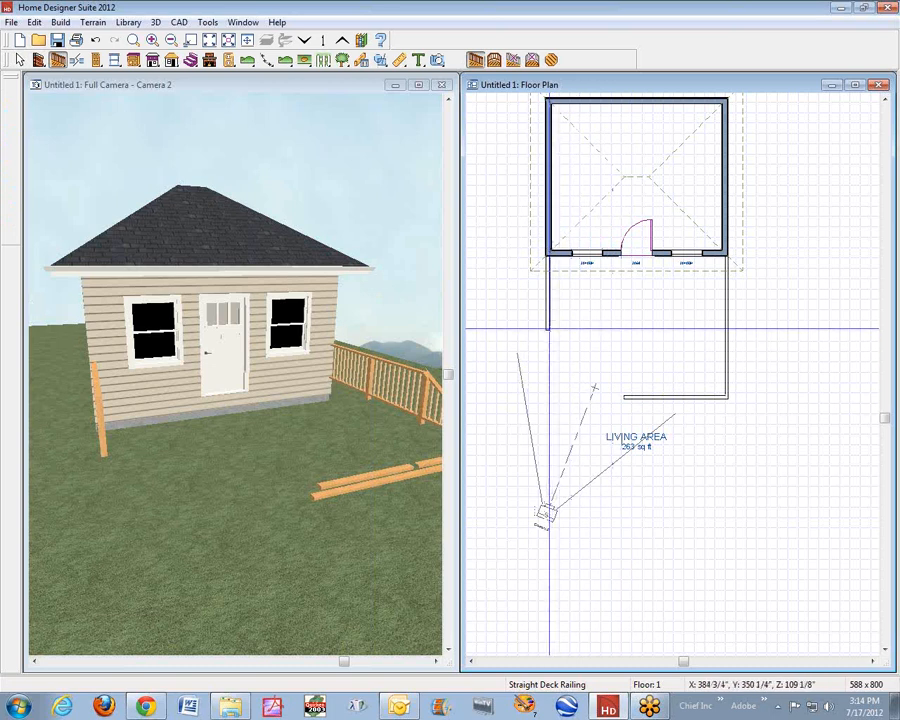
left_click_drag(548, 328, 580, 372)
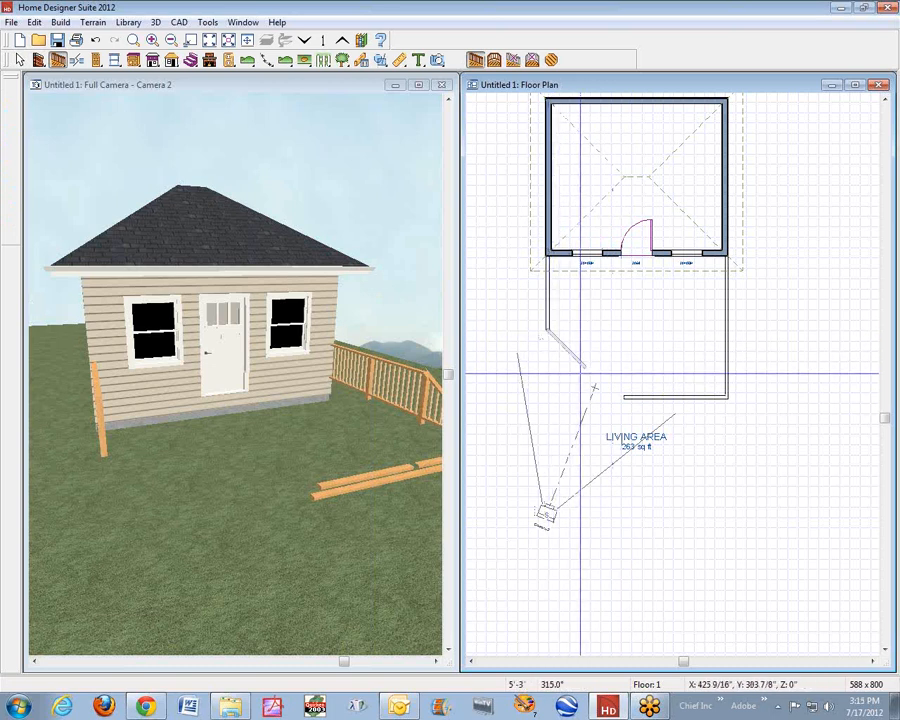
left_click_drag(580, 373, 613, 397)
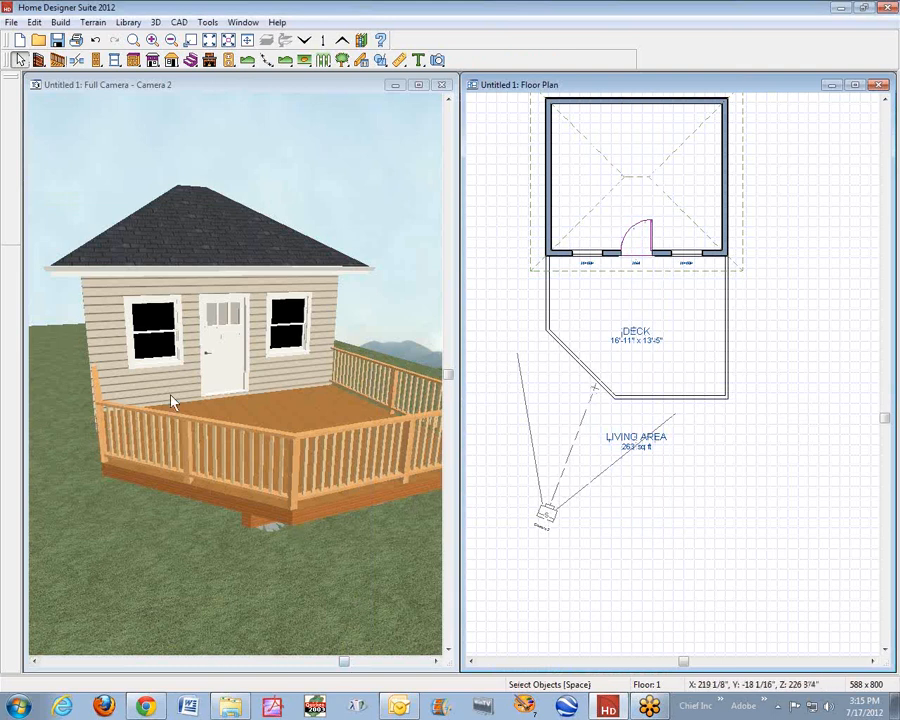
Orbit the camera view around the house to examine the angled deck corner and its supports from the front
left_click(303, 60)
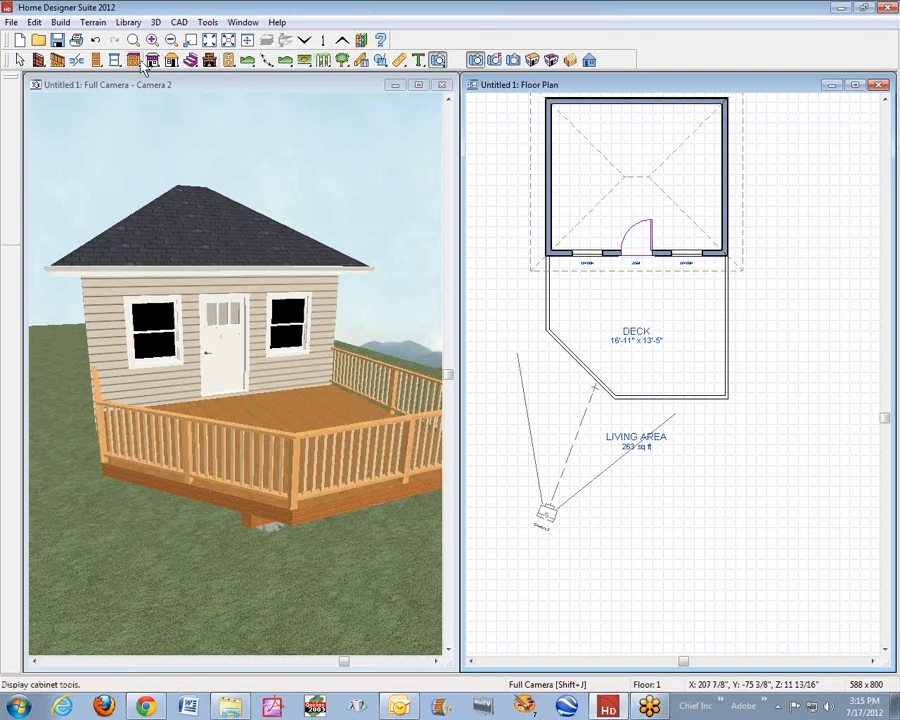
left_click(302, 86)
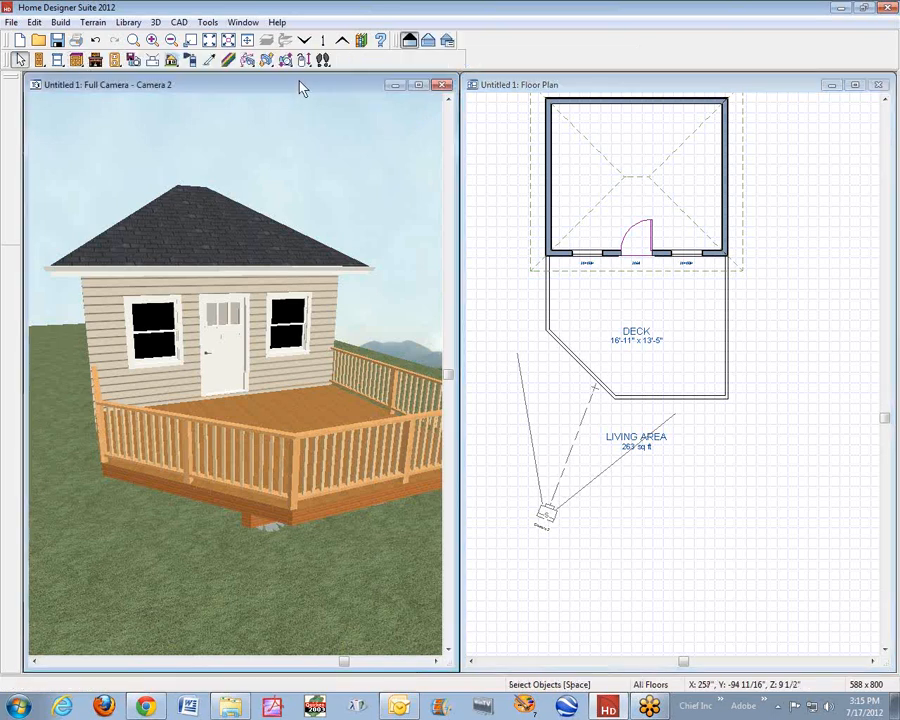
left_click(304, 60)
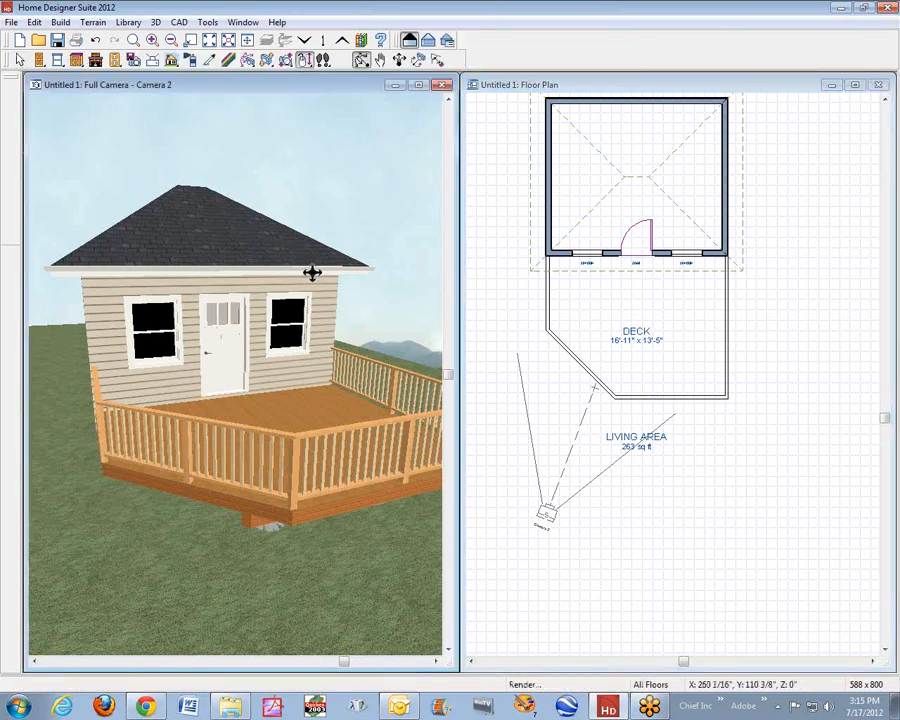
left_click_drag(311, 269, 242, 272)
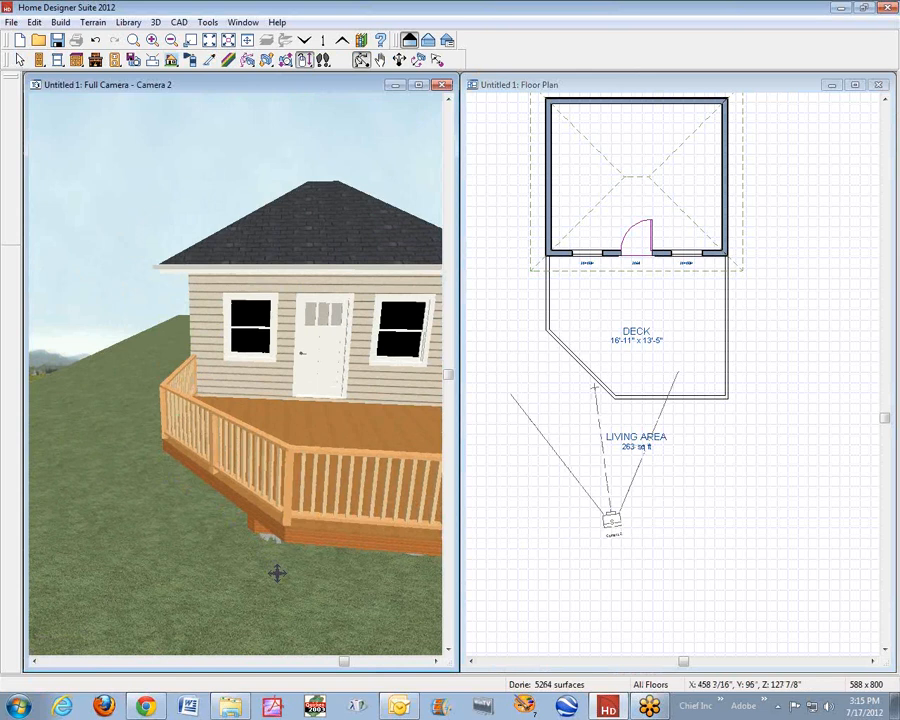
left_click_drag(437, 668, 357, 547)
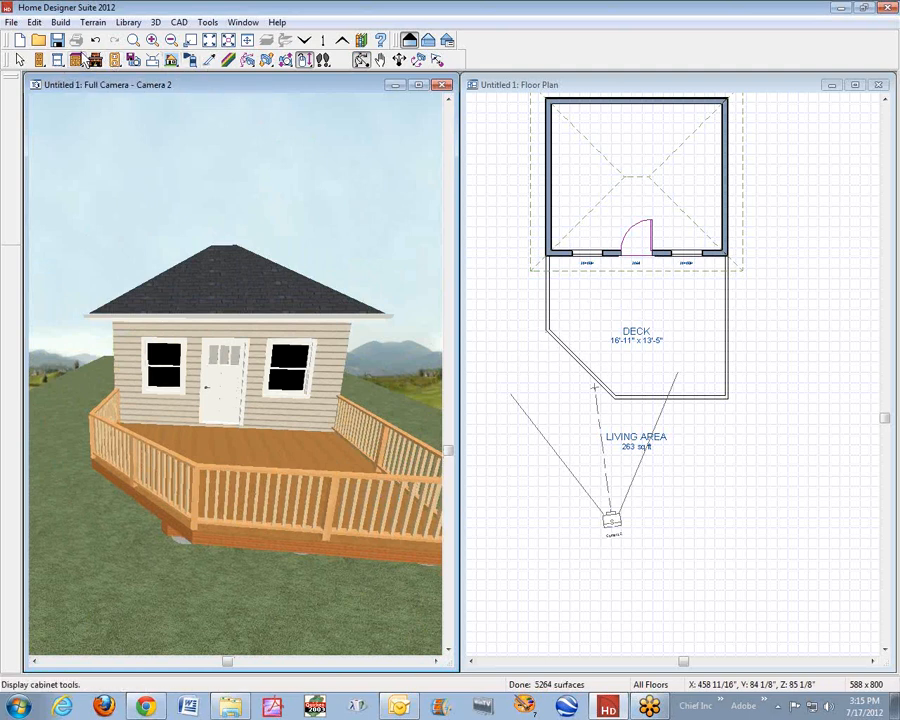
Turn off the reference grid and the use of snap grid units in the plan defaults
left_click(542, 88)
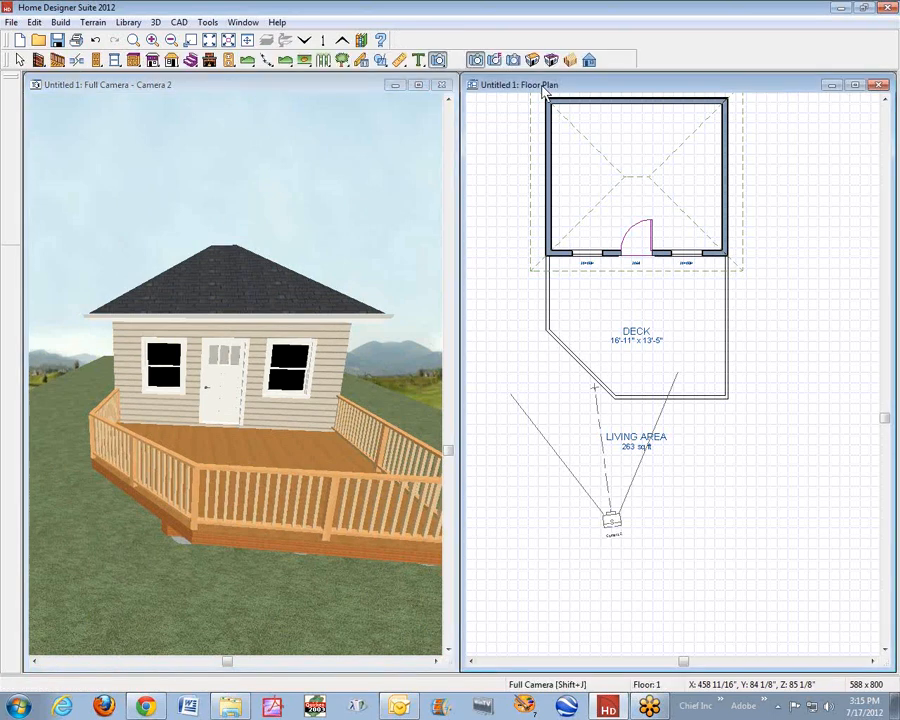
left_click(190, 60)
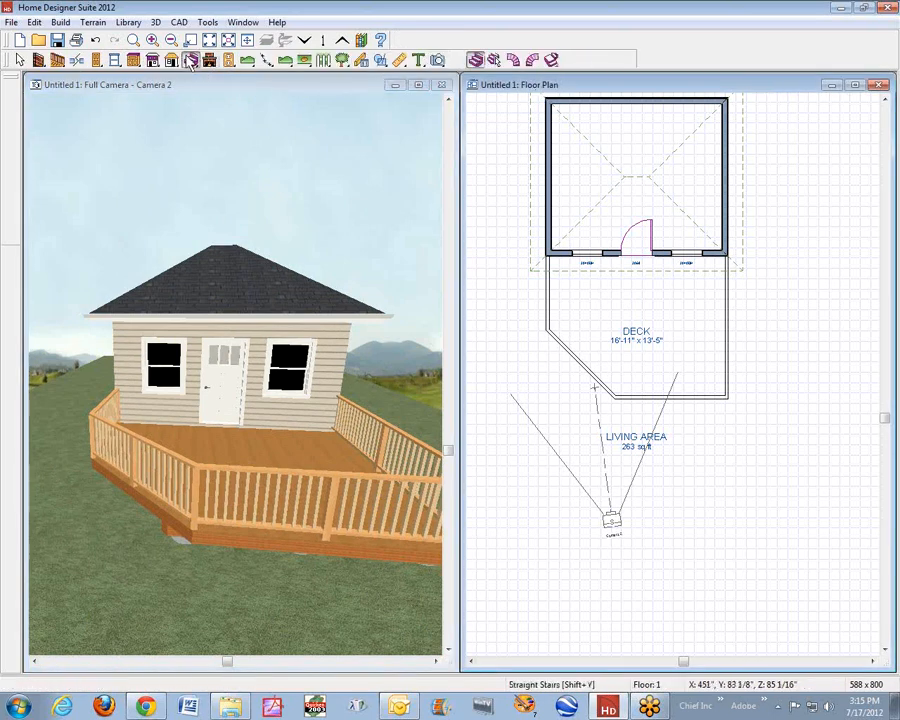
left_click(34, 23)
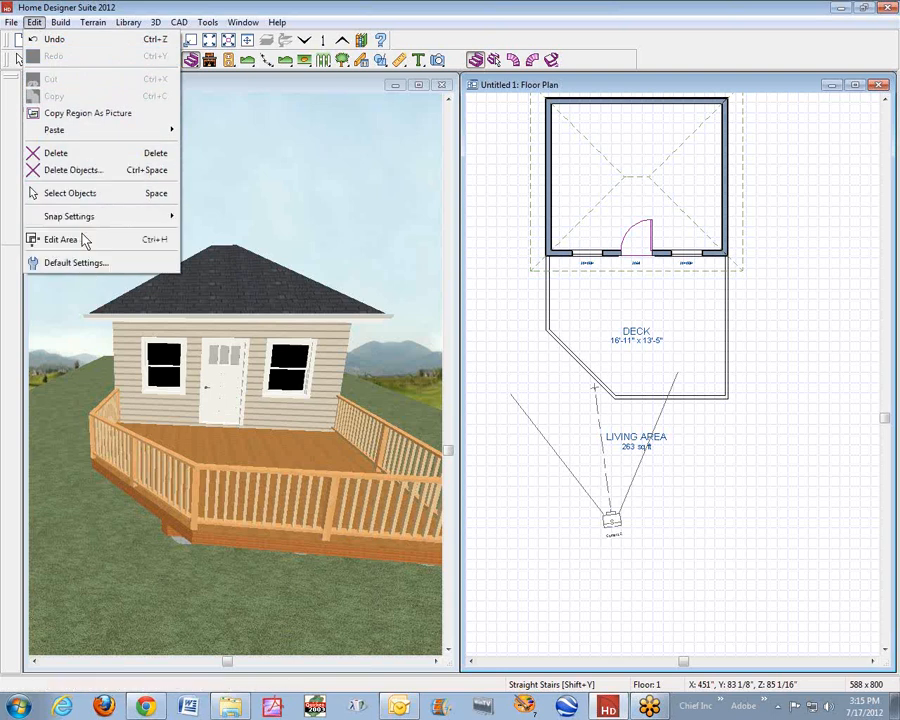
left_click(67, 263)
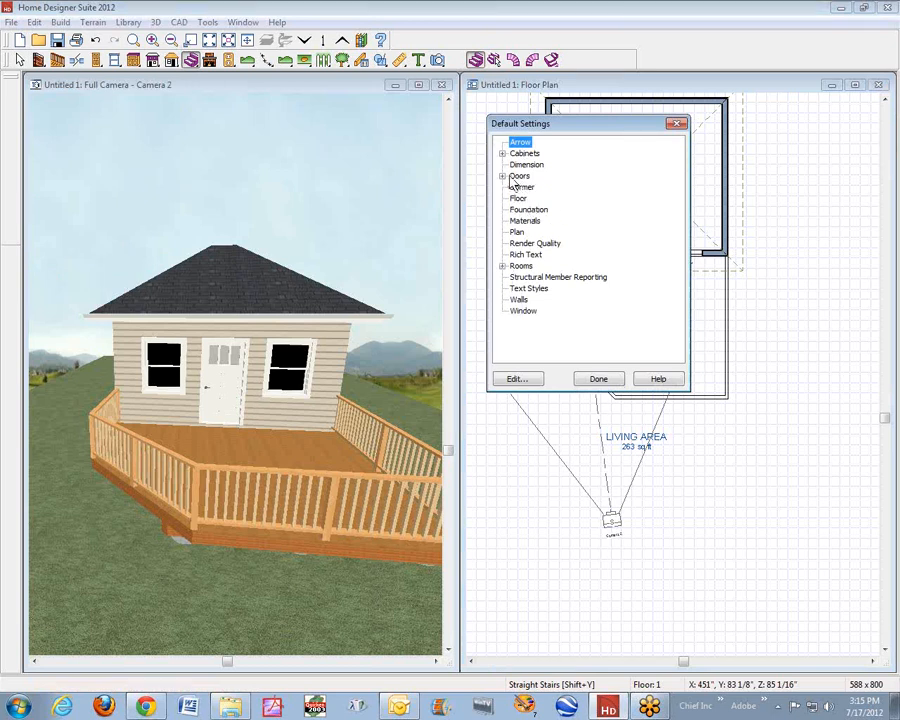
left_click(517, 233)
left_click(516, 381)
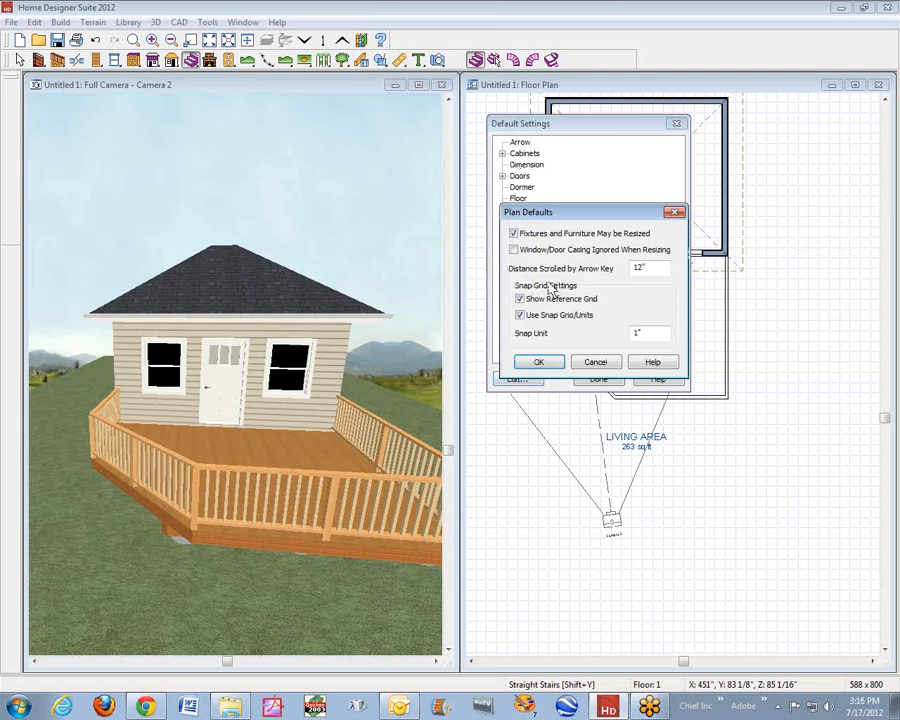
left_click(519, 298)
left_click(521, 315)
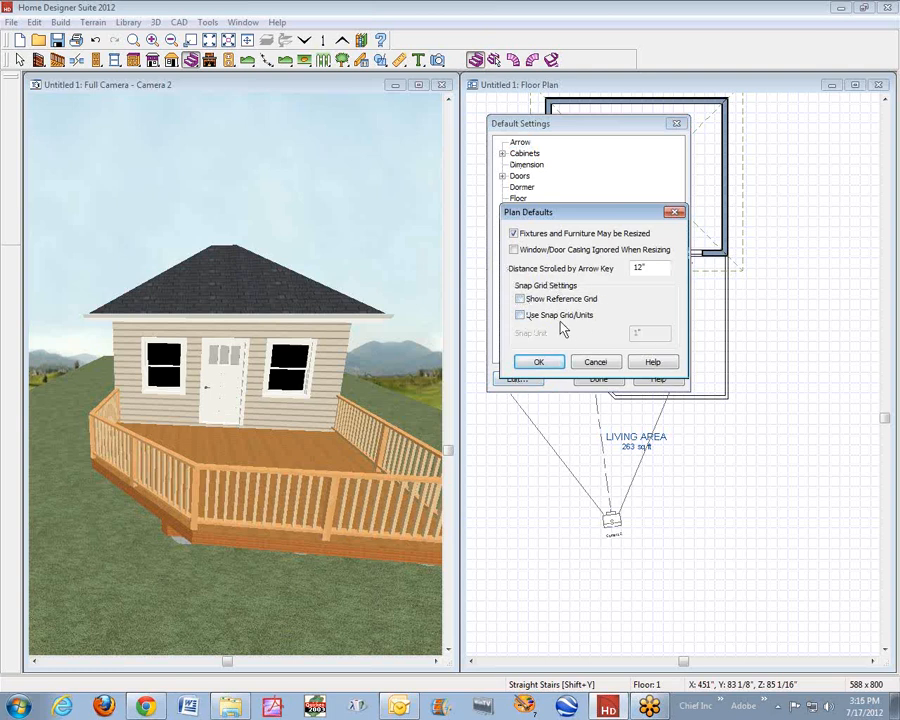
left_click(540, 363)
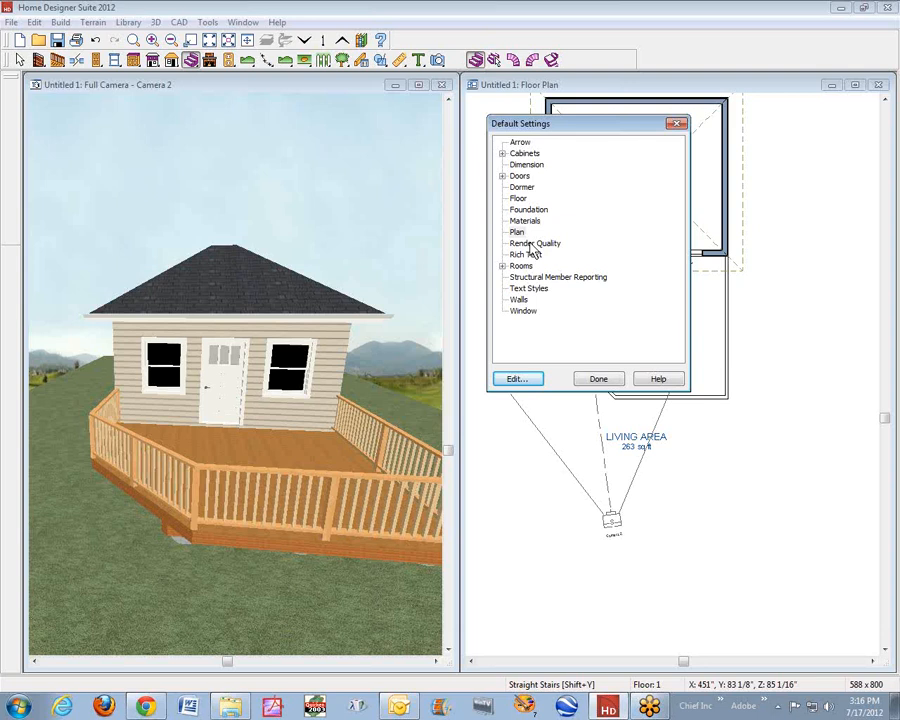
Review the structure settings in the Floor 1 defaults, and close the default settings without changing them
left_click(516, 233)
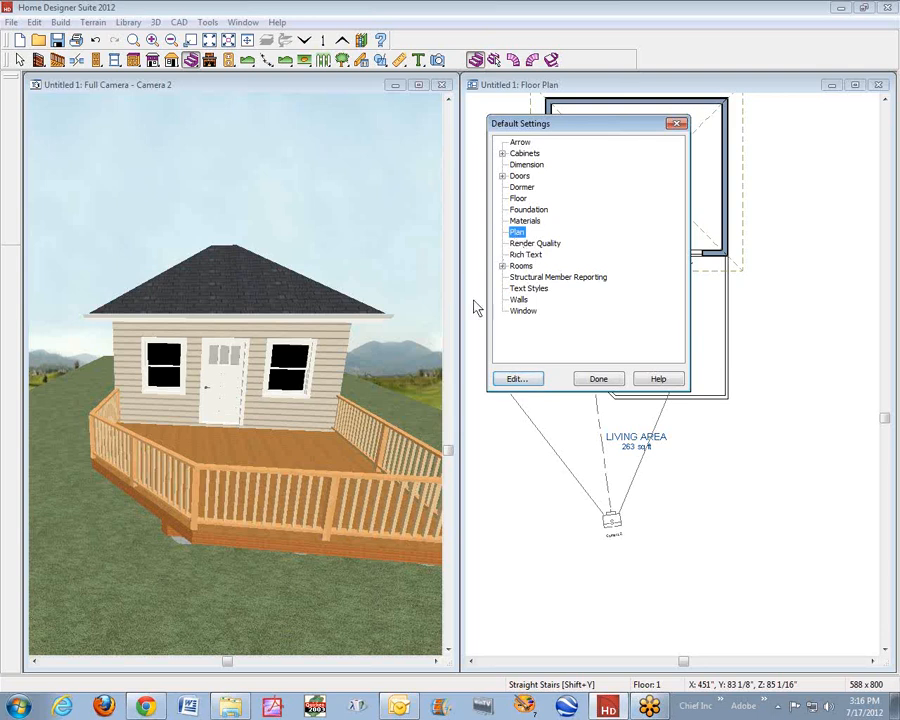
left_click(518, 198)
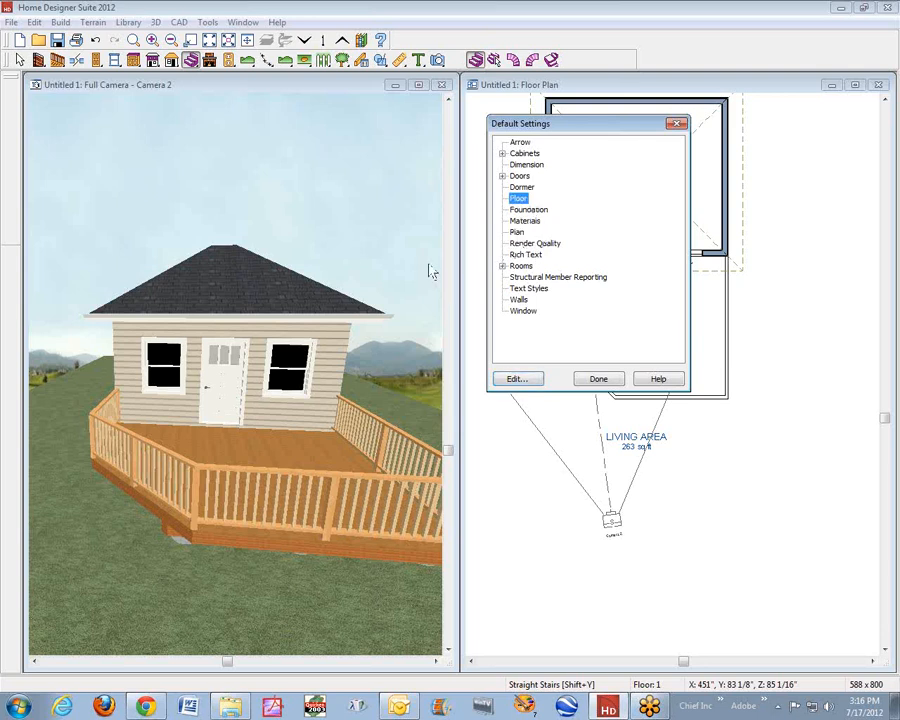
left_click(516, 379)
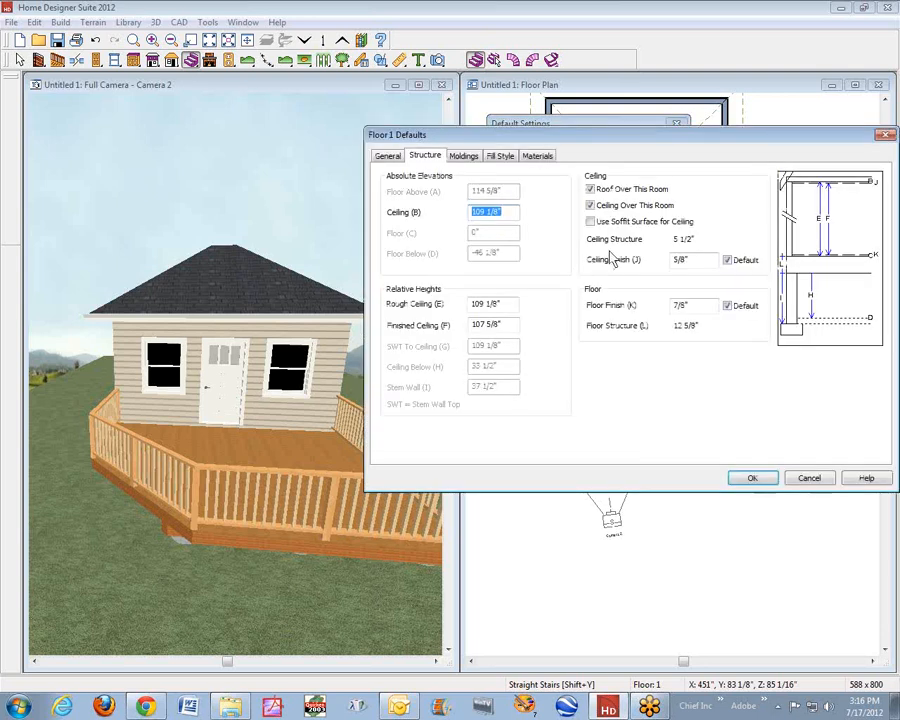
left_click_drag(622, 140, 500, 152)
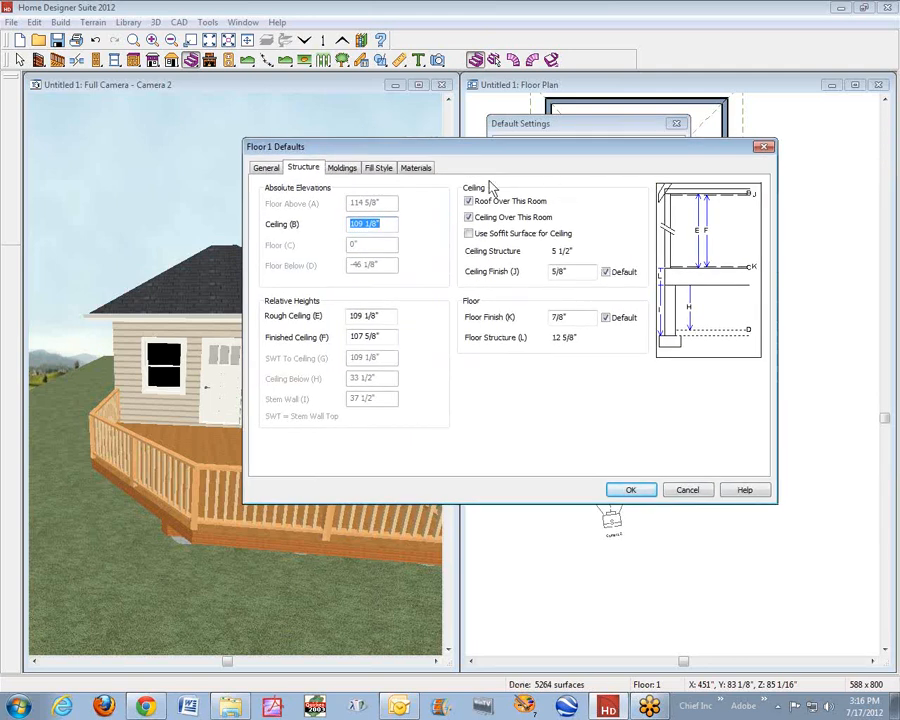
left_click(688, 492)
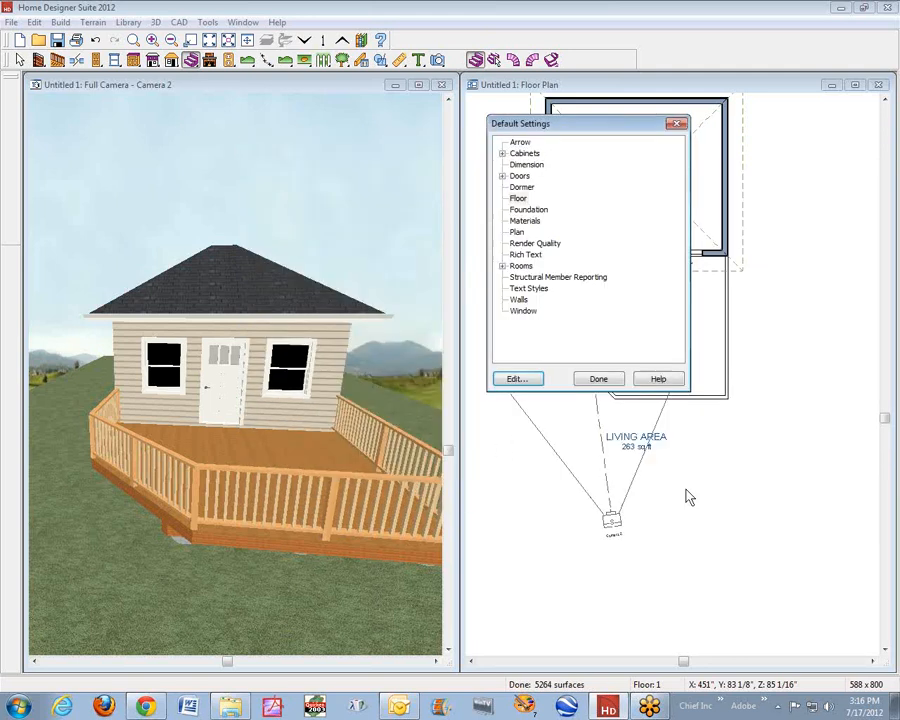
left_click(606, 381)
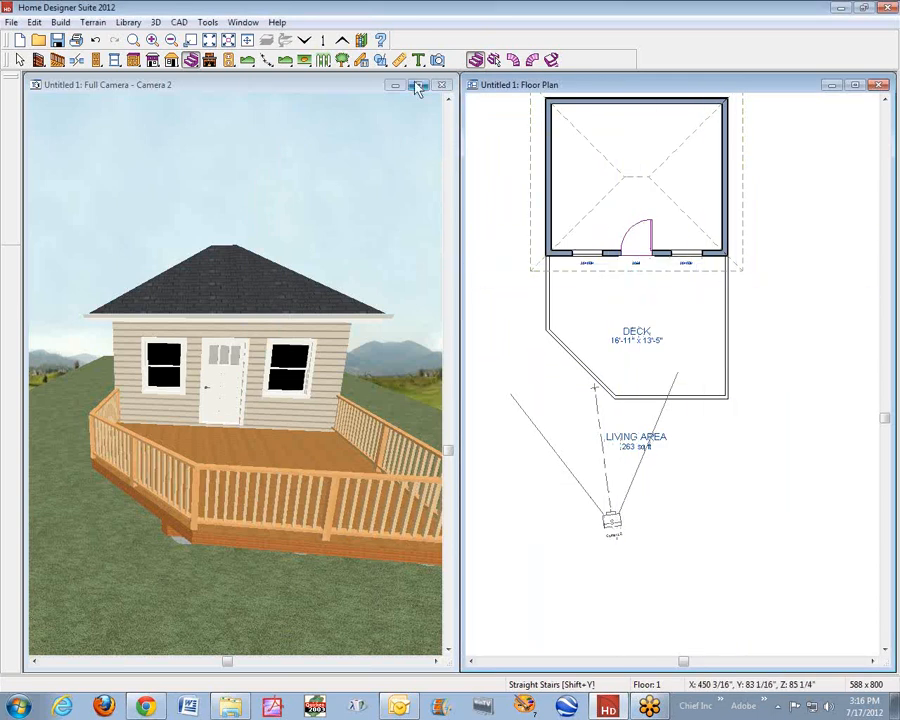
Place automatic Click Stairs on the outside of the deck's right railing, near the house
left_click(493, 60)
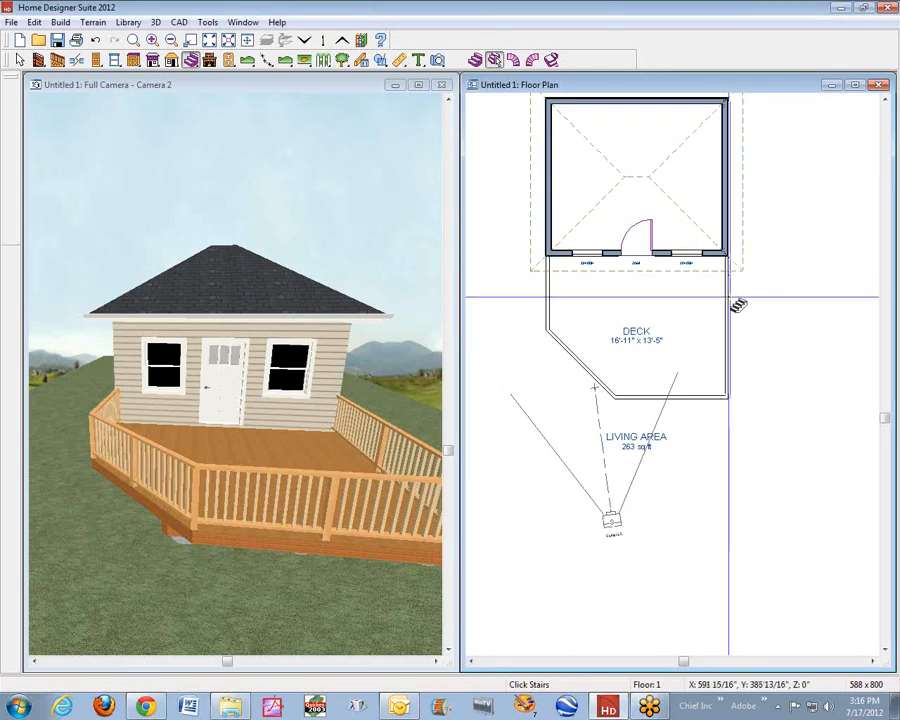
left_click(738, 305)
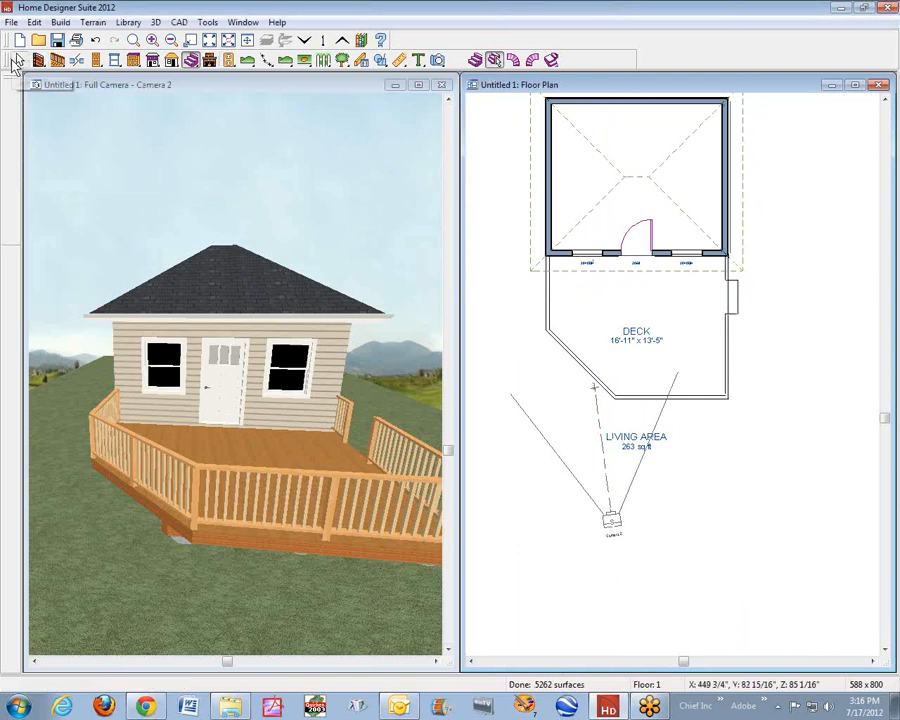
left_click(18, 60)
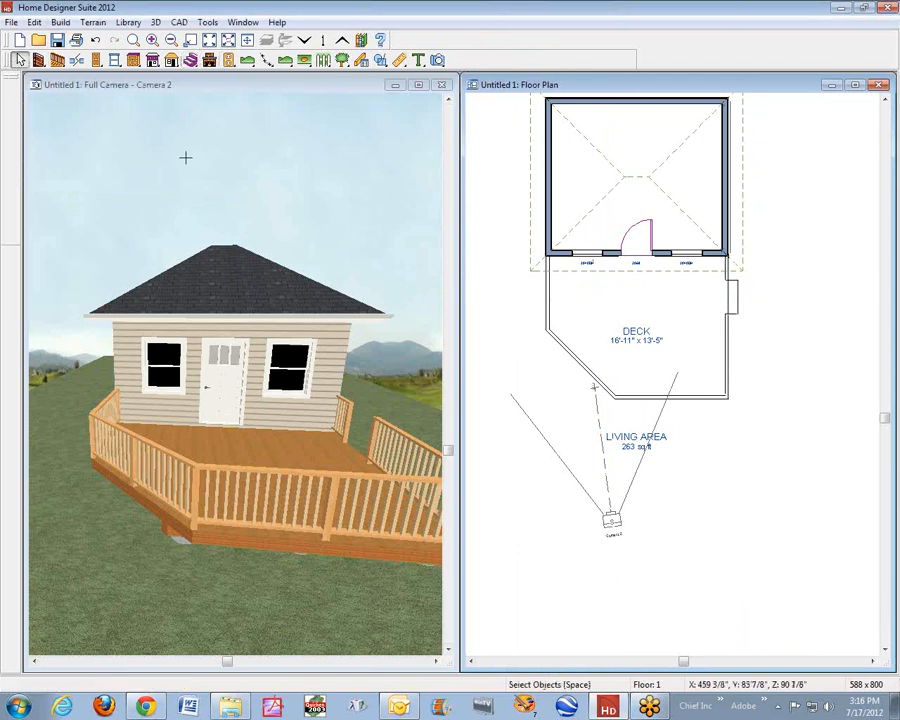
Close the full camera view and create a perspective full overview of the house and deck
left_click(441, 84)
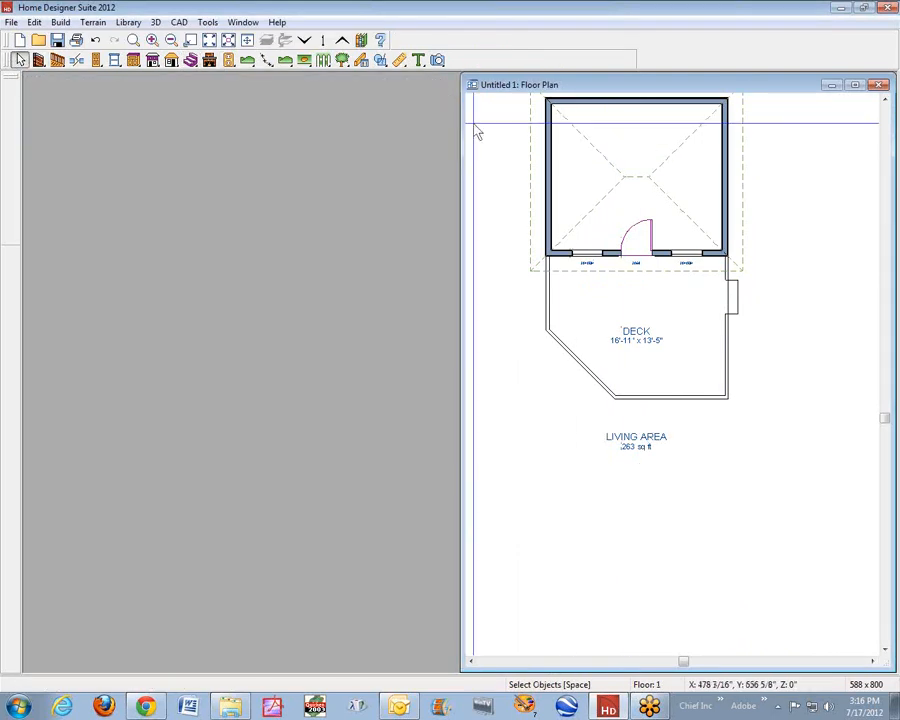
left_click(440, 60)
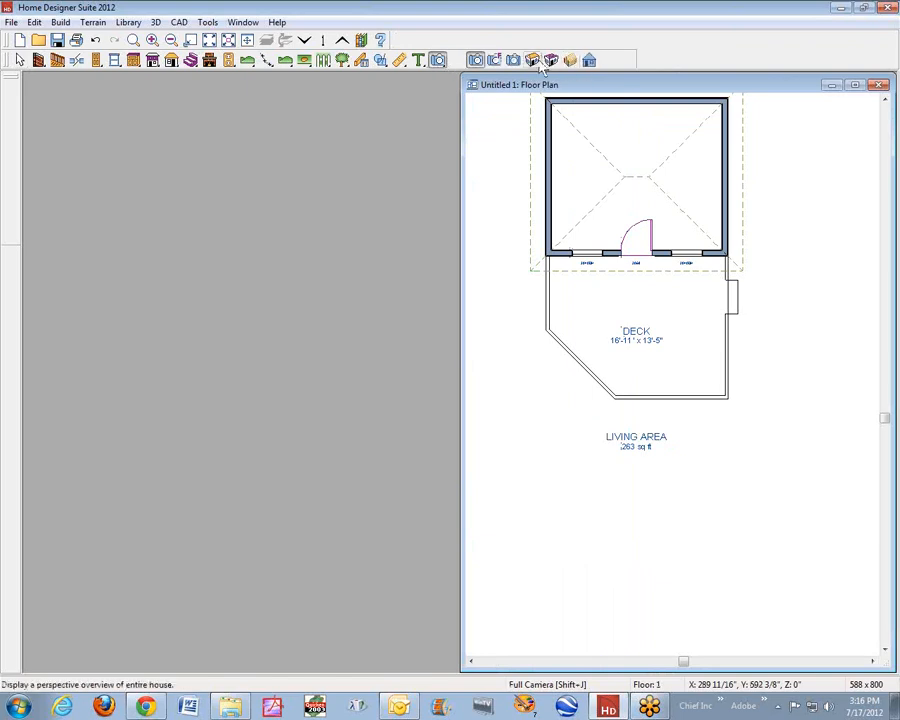
left_click(551, 60)
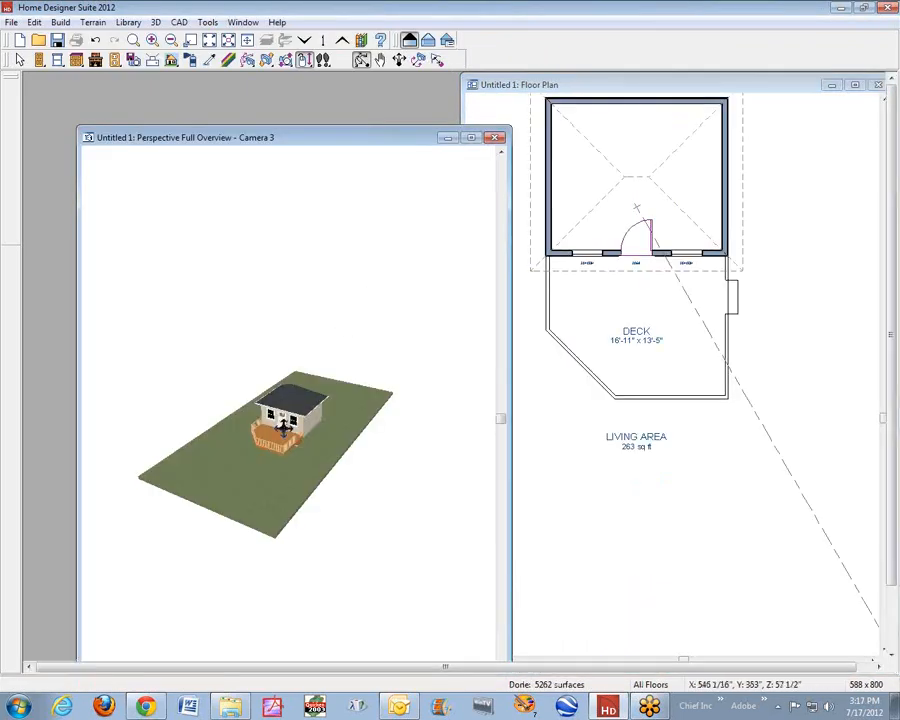
Tile the perspective overview and the floor plan side by side, with the overview showing the house and deck up close
scroll(291, 426, "up", 5)
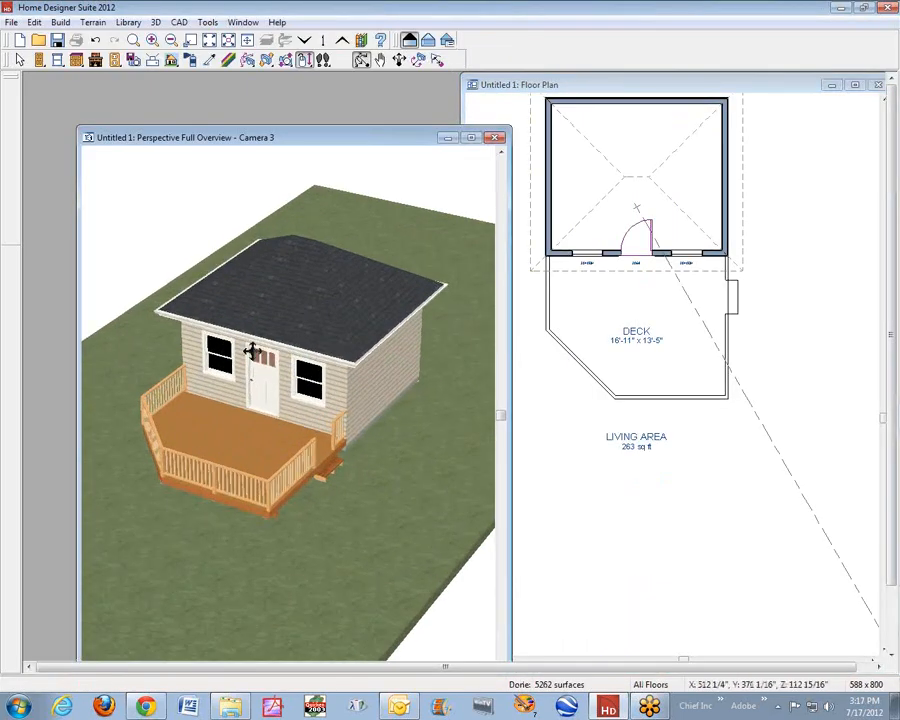
key("alt+w")
key("v")
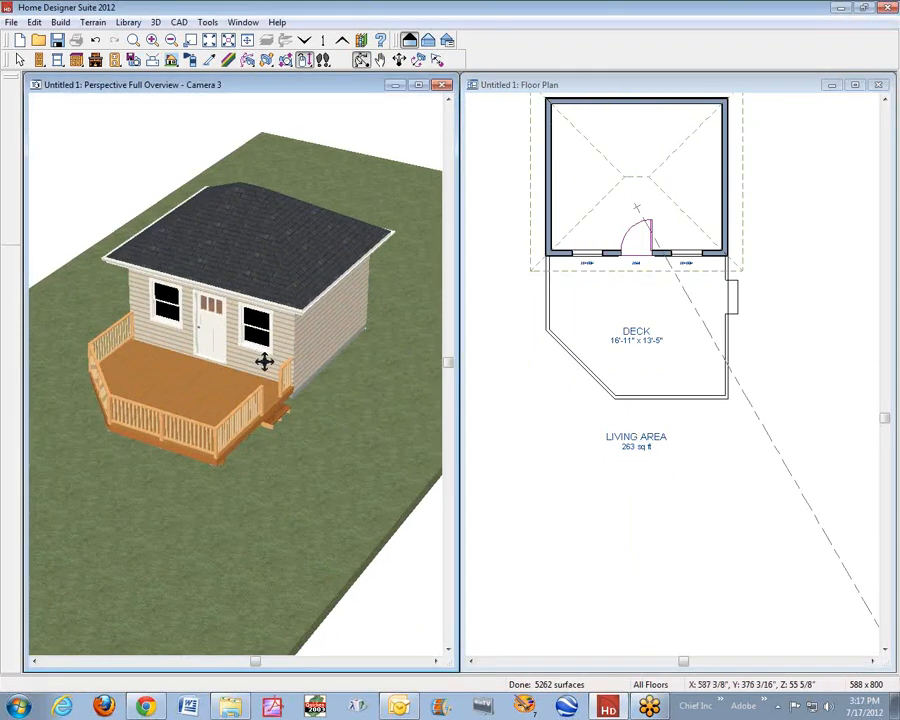
left_click_drag(246, 424, 295, 420)
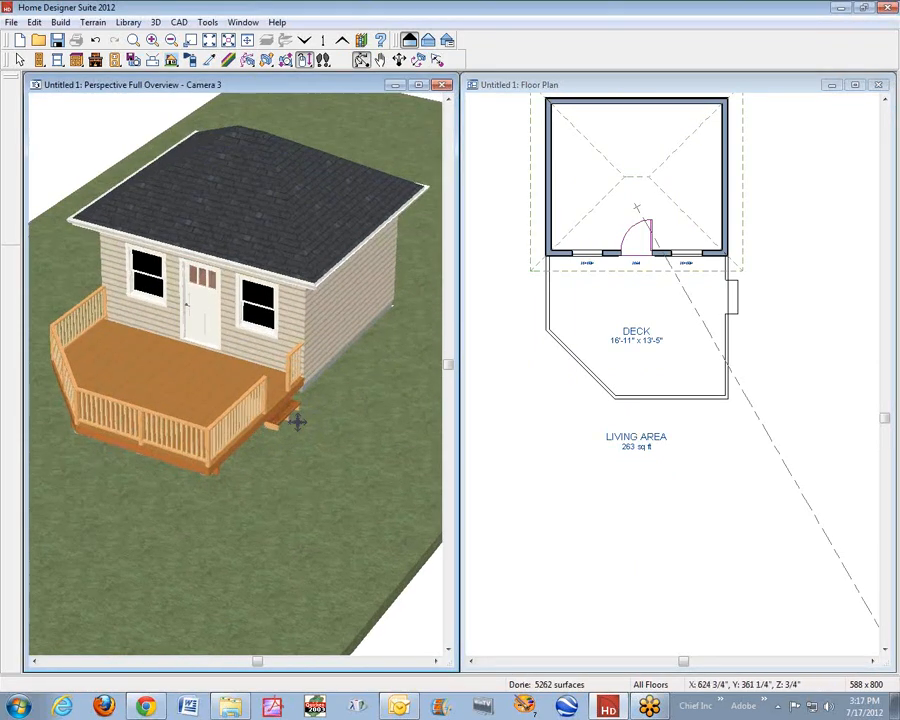
Turn off automatic elevation calculation for the terrain's building pad and set the pad elevation to 36"
key("space")
left_click(327, 432)
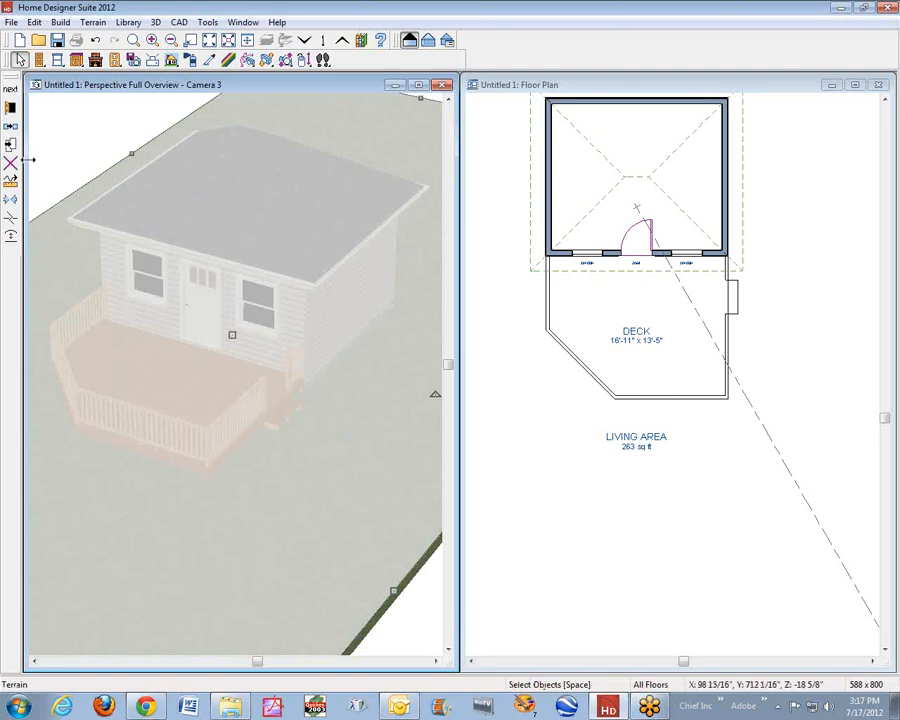
left_click(11, 108)
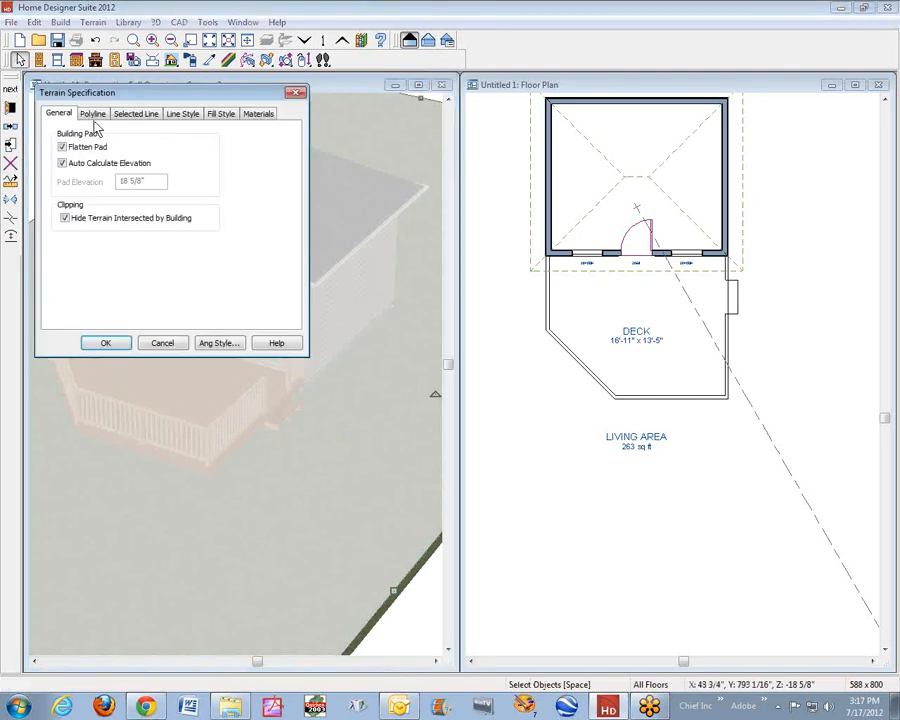
left_click(62, 163)
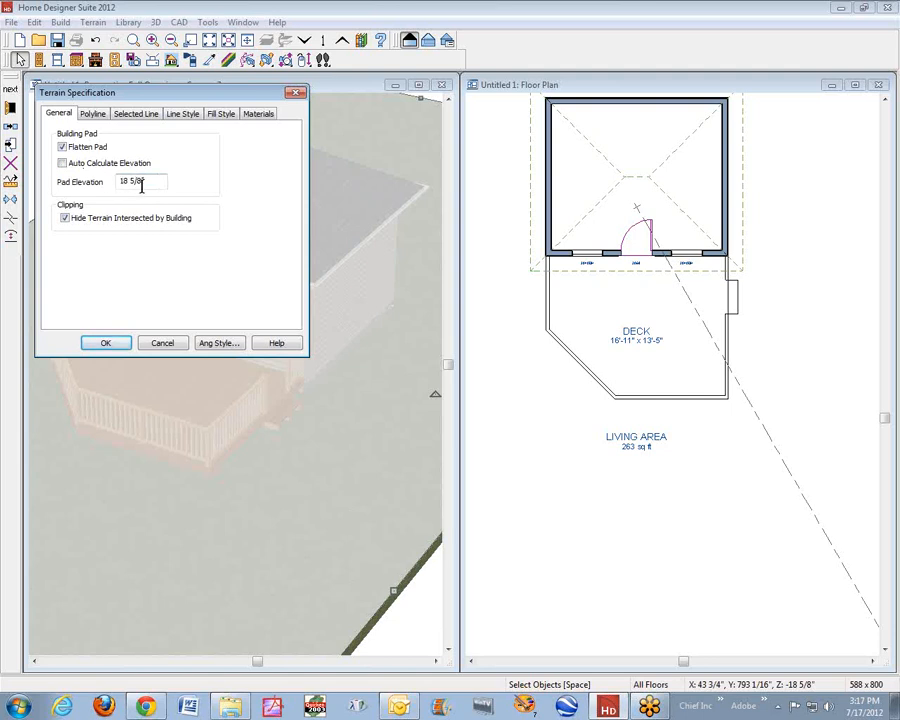
left_click_drag(142, 186, 118, 178)
type("36")
left_click(106, 343)
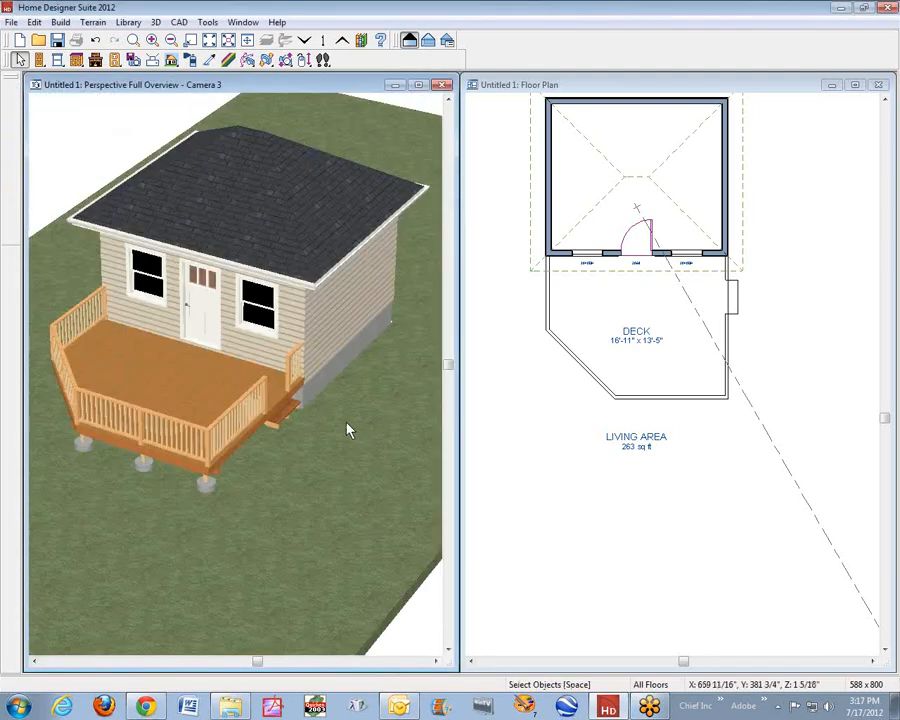
Delete the deck's short stairs in the floor plan and place new Click Stairs at the same railing opening
key("shift+j")
right_click(737, 300)
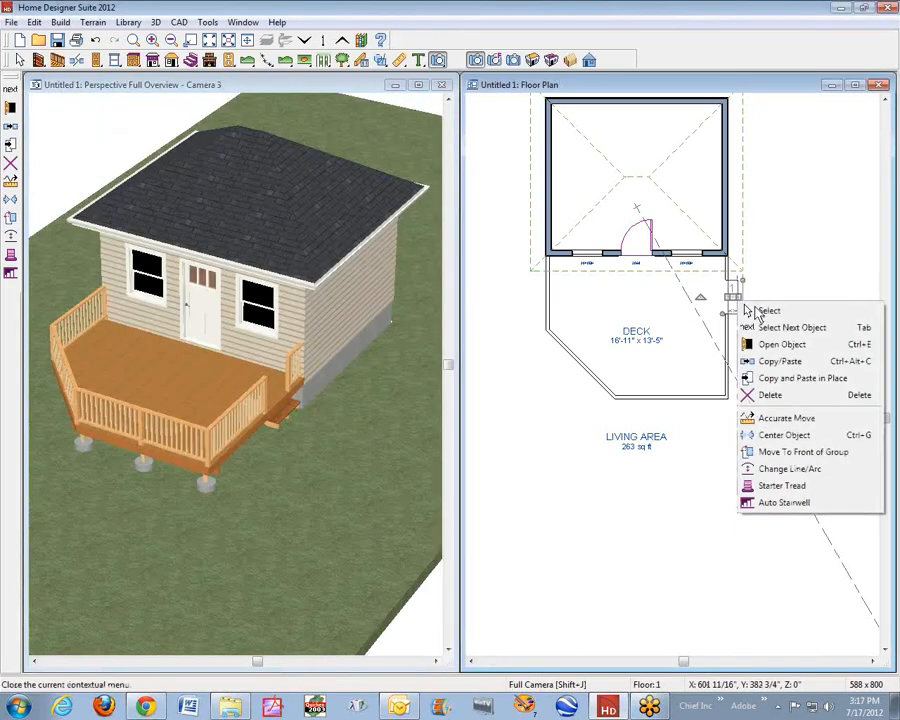
left_click(720, 396)
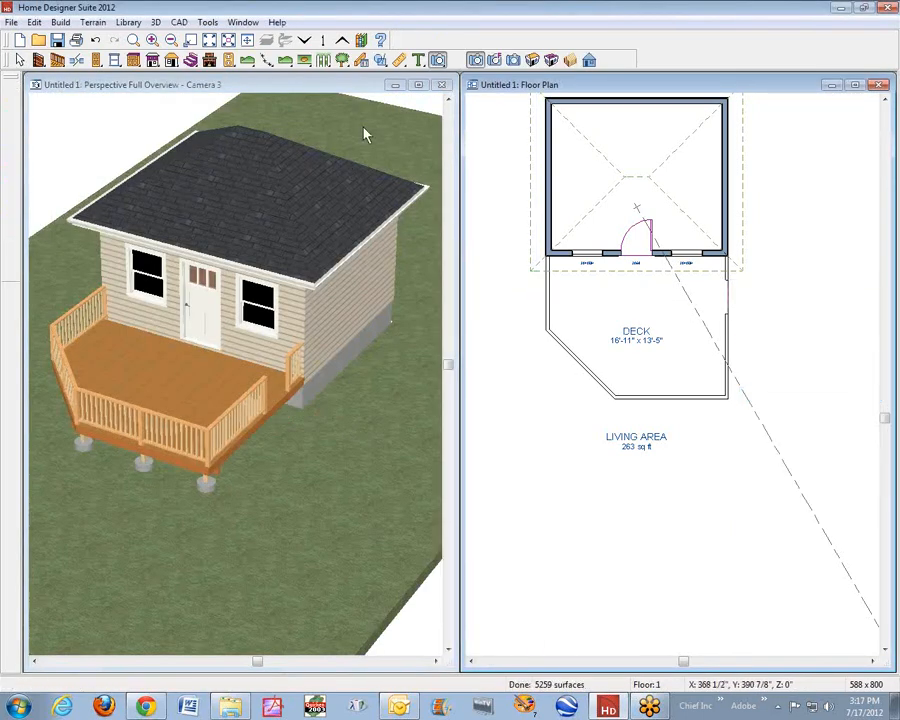
left_click(190, 60)
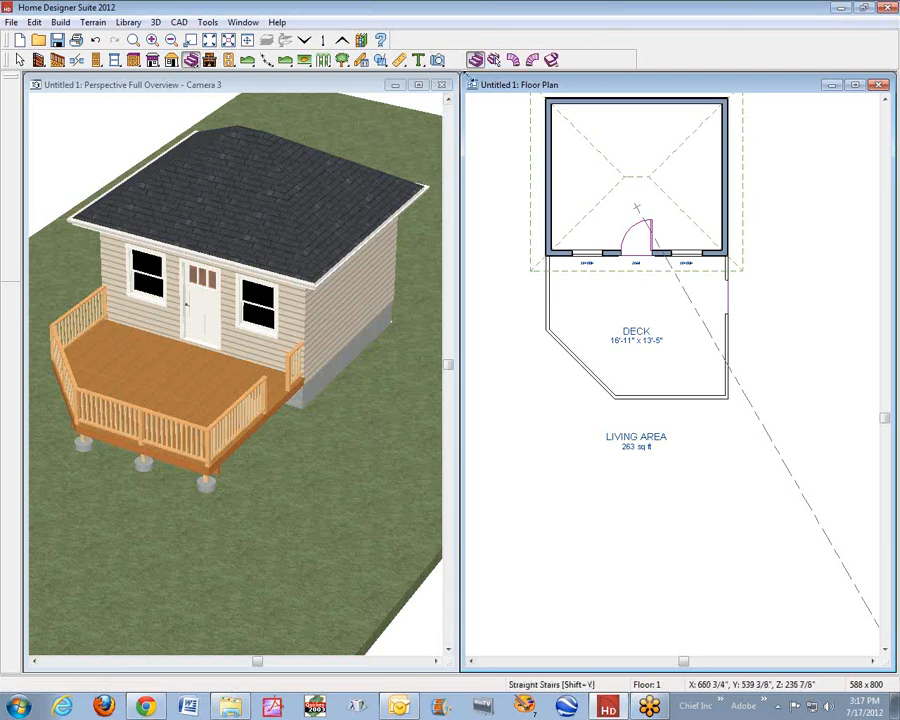
left_click(493, 60)
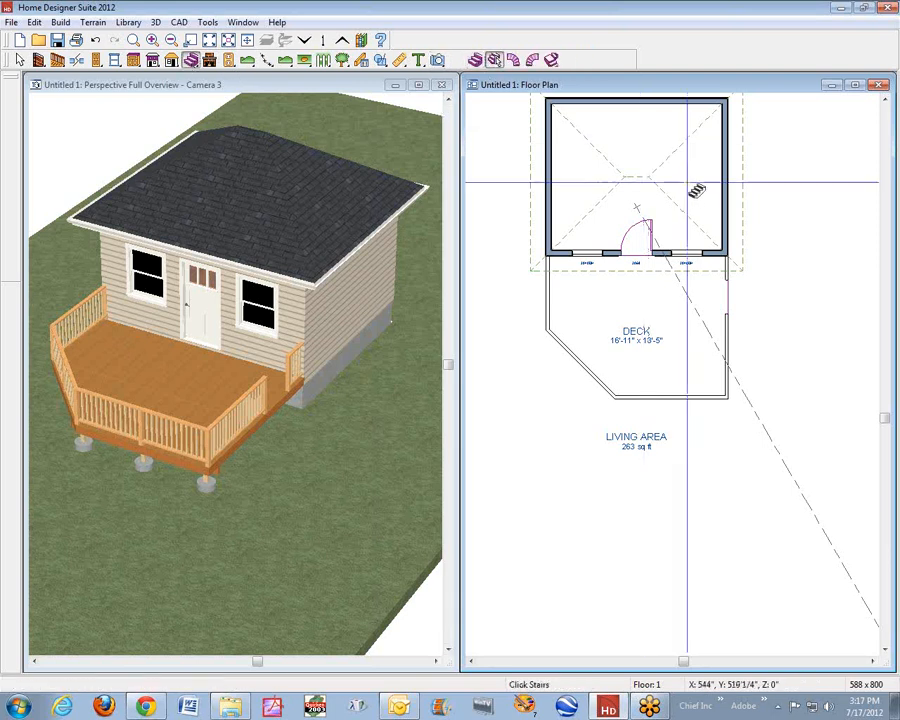
left_click(729, 294)
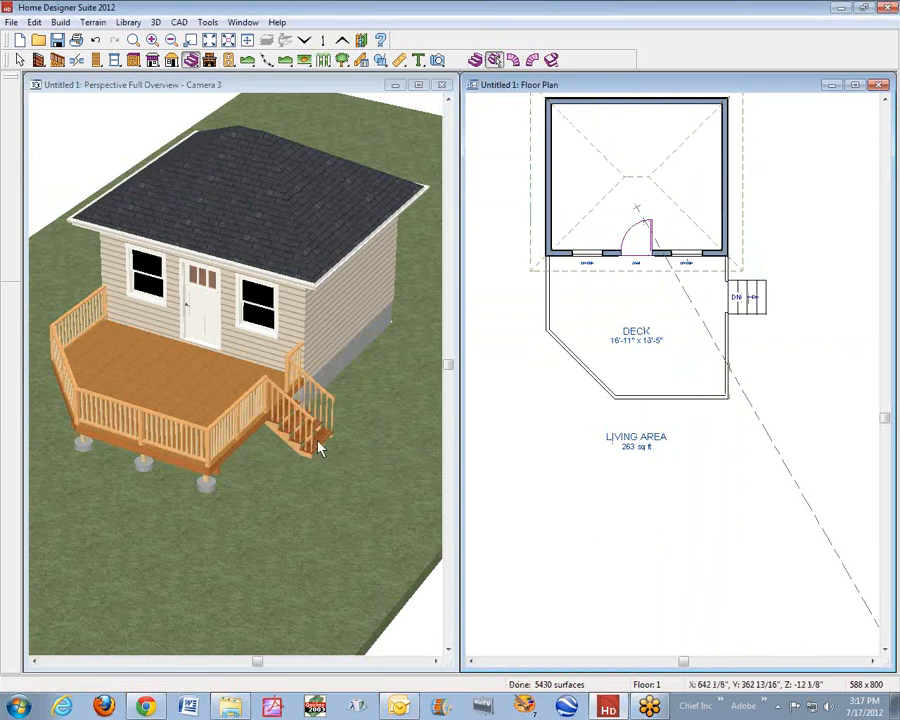
key("space")
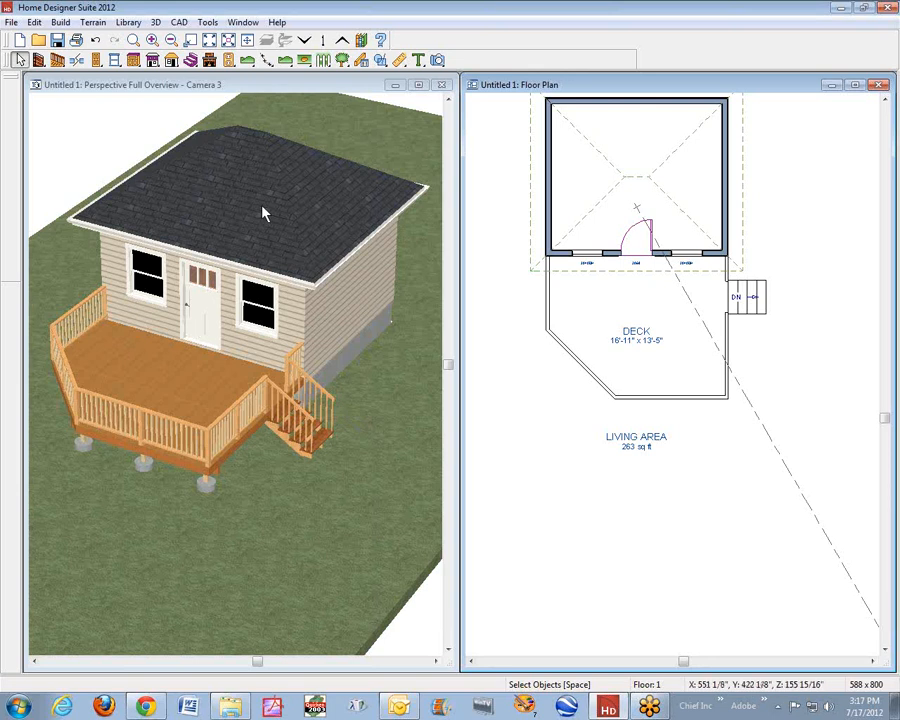
Review the deck's general, structure, molding and fill style settings in its room specification, and close it without changes
left_click(278, 93)
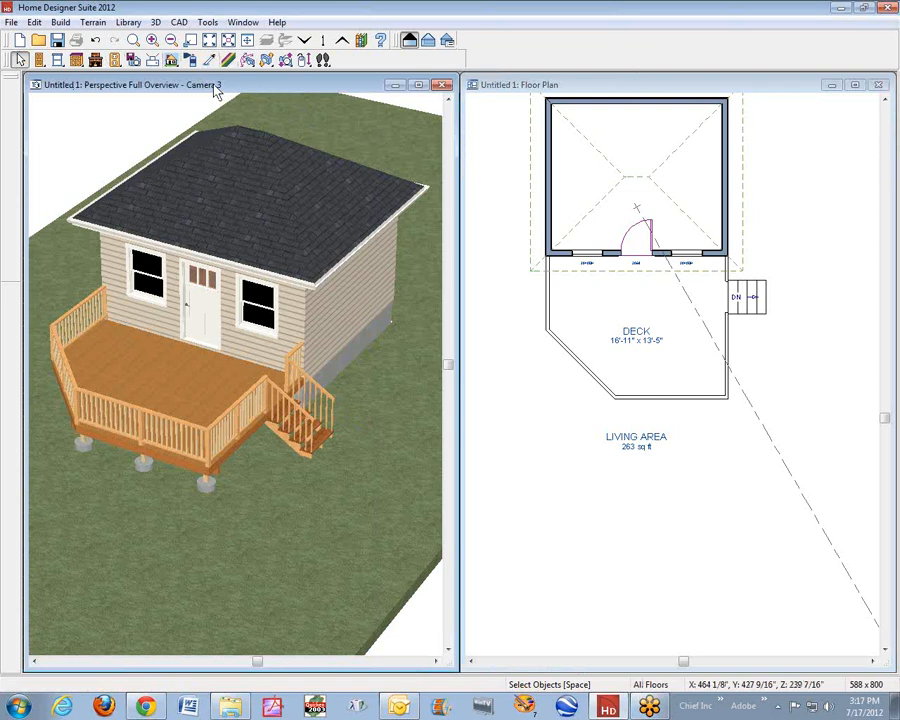
left_click(306, 62)
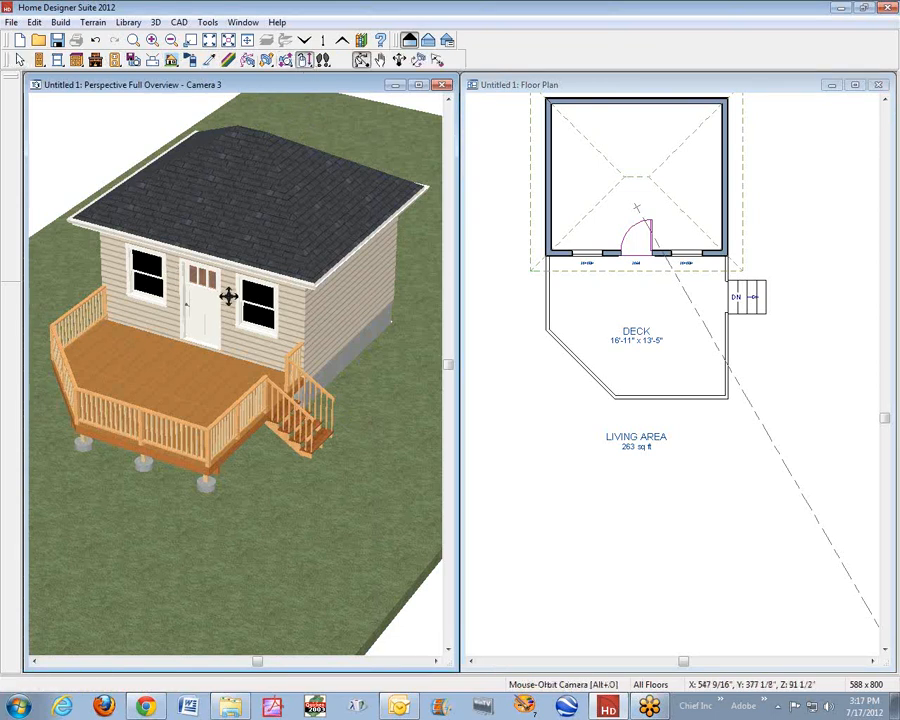
left_click_drag(228, 296, 240, 274)
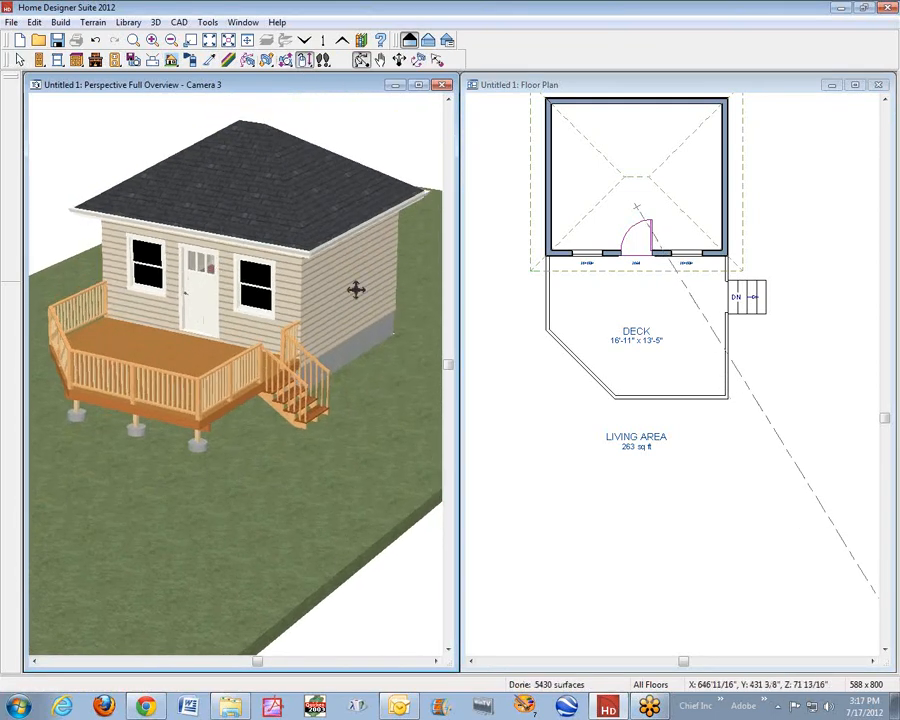
right_click(595, 316)
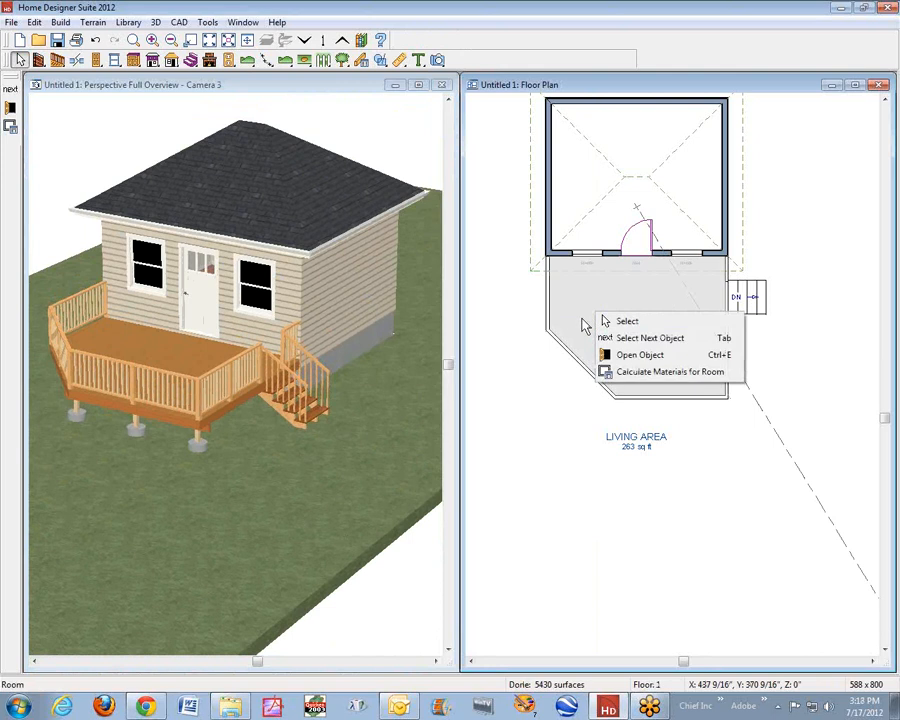
key("ctrl+e")
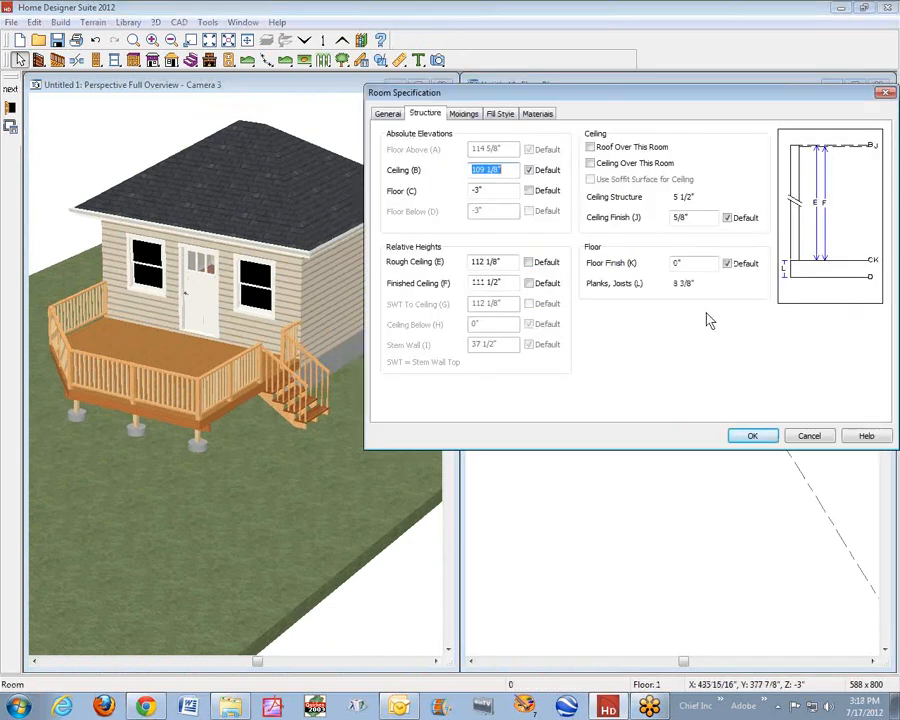
left_click(467, 116)
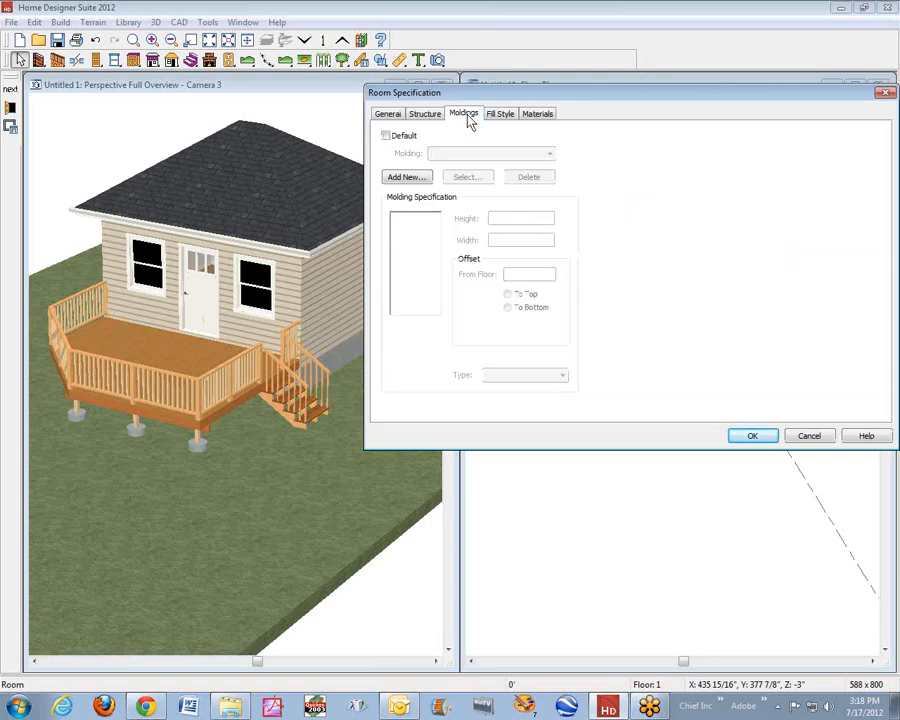
left_click(512, 115)
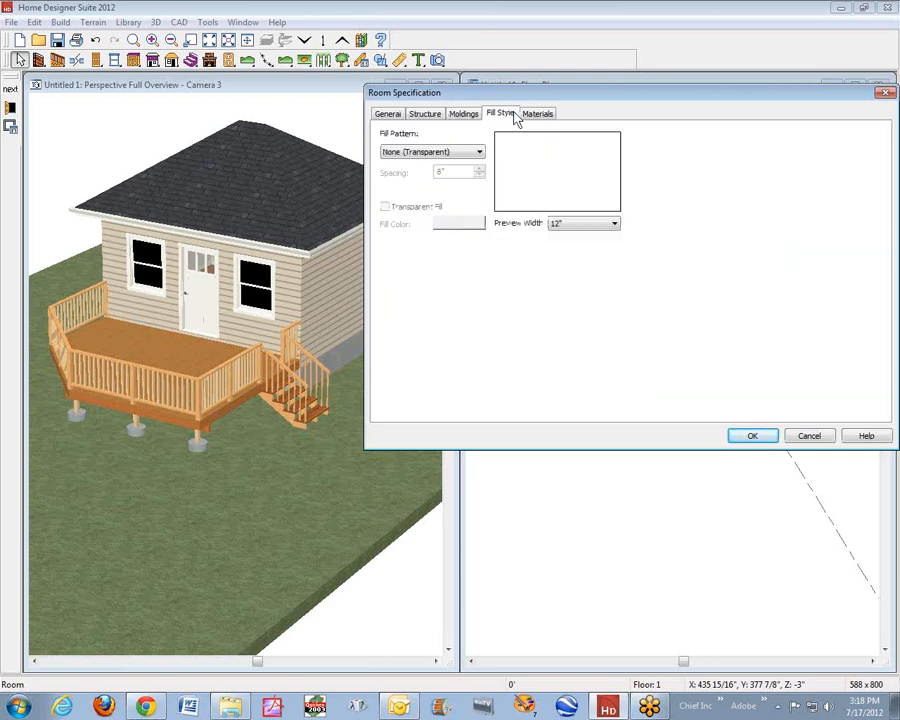
left_click(386, 114)
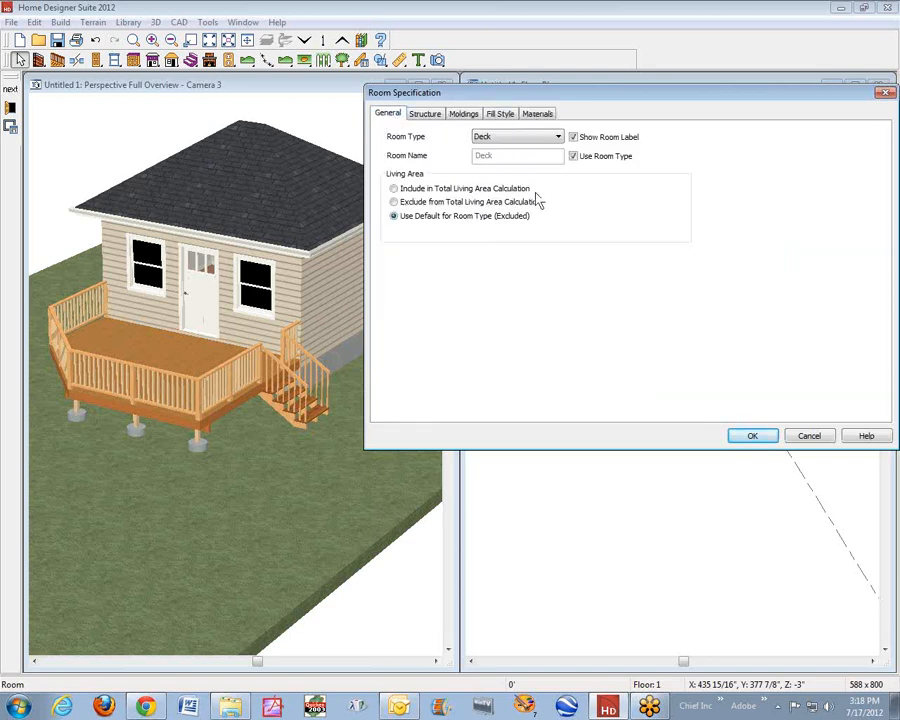
left_click(430, 115)
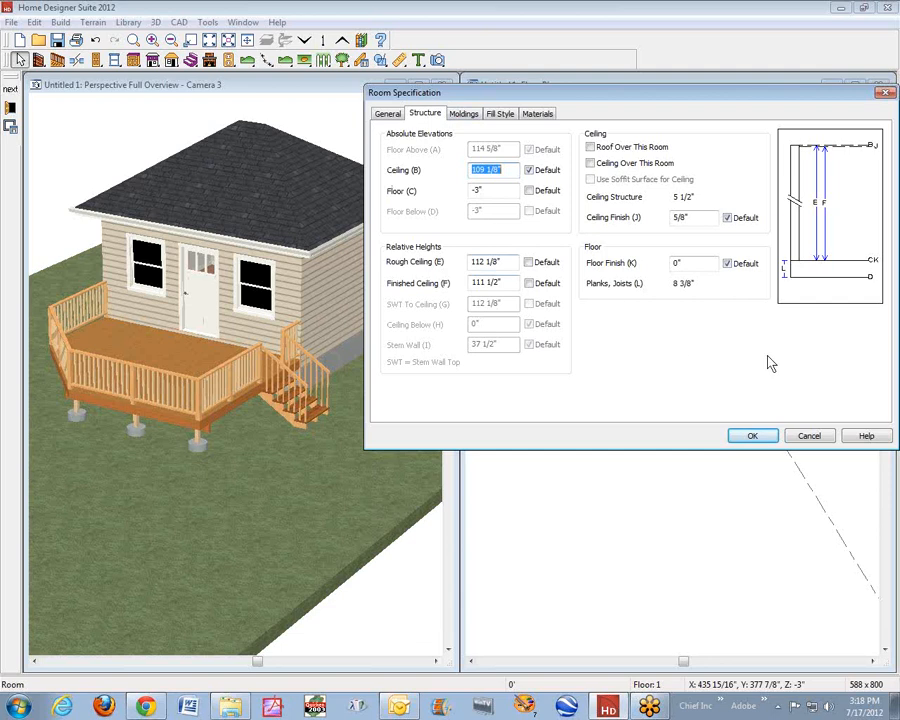
left_click(808, 436)
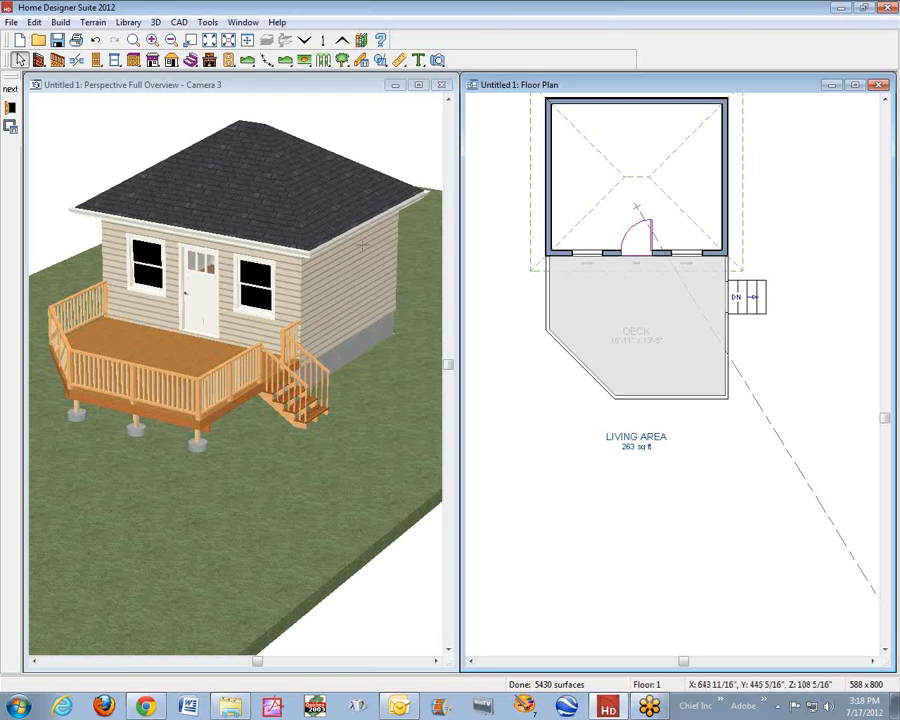
Check the floor and ceiling structure settings of the house's interior room, and close them without changes
left_click(579, 202)
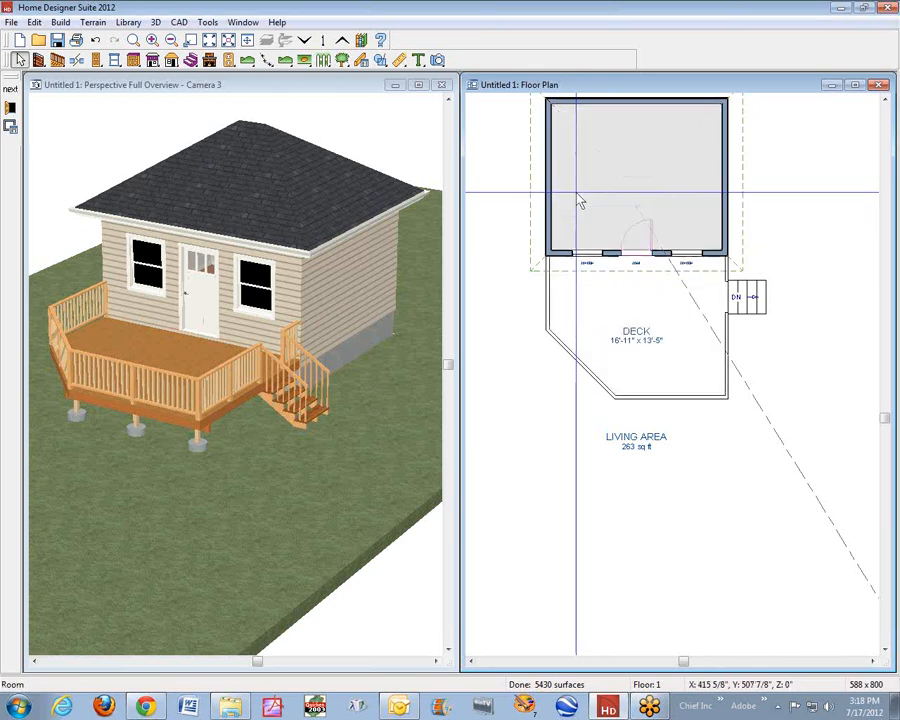
left_click(14, 116)
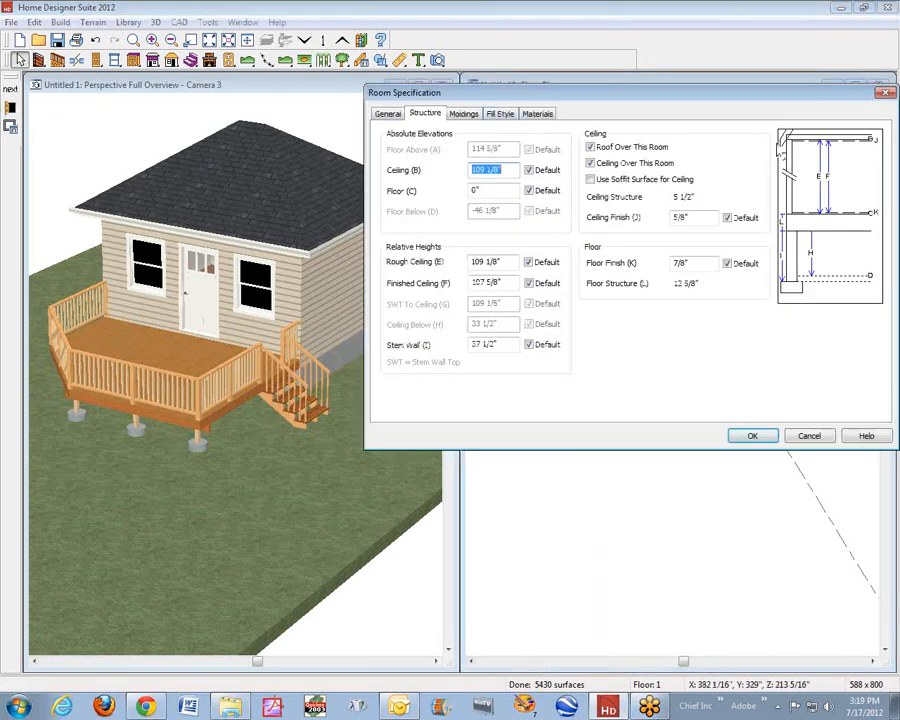
left_click(884, 94)
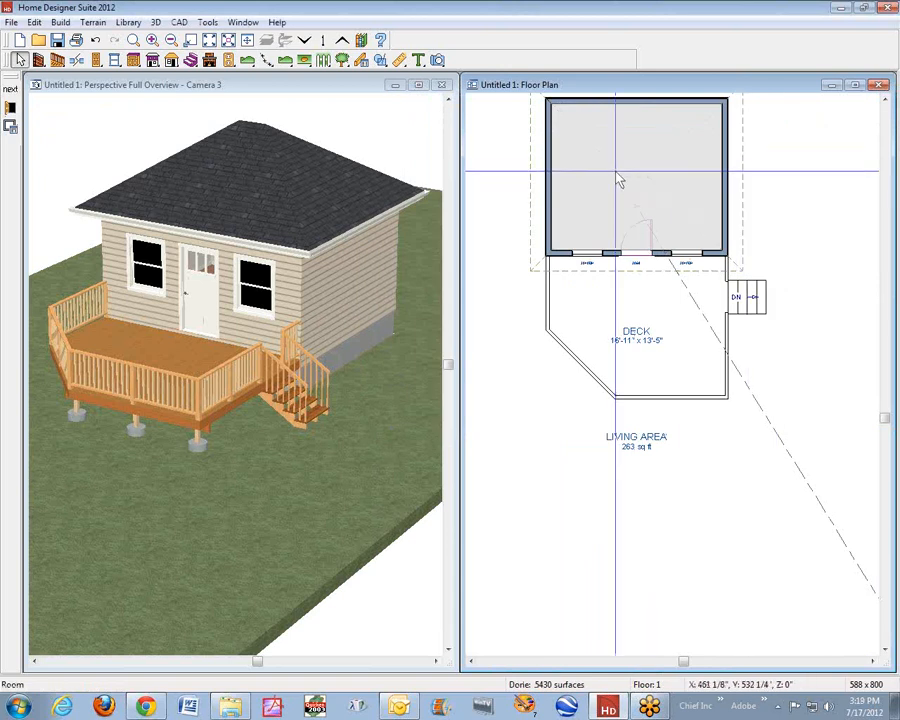
Reopen the deck's room specification to examine its absolute floor elevation against the house floor, and cancel it
right_click(610, 306)
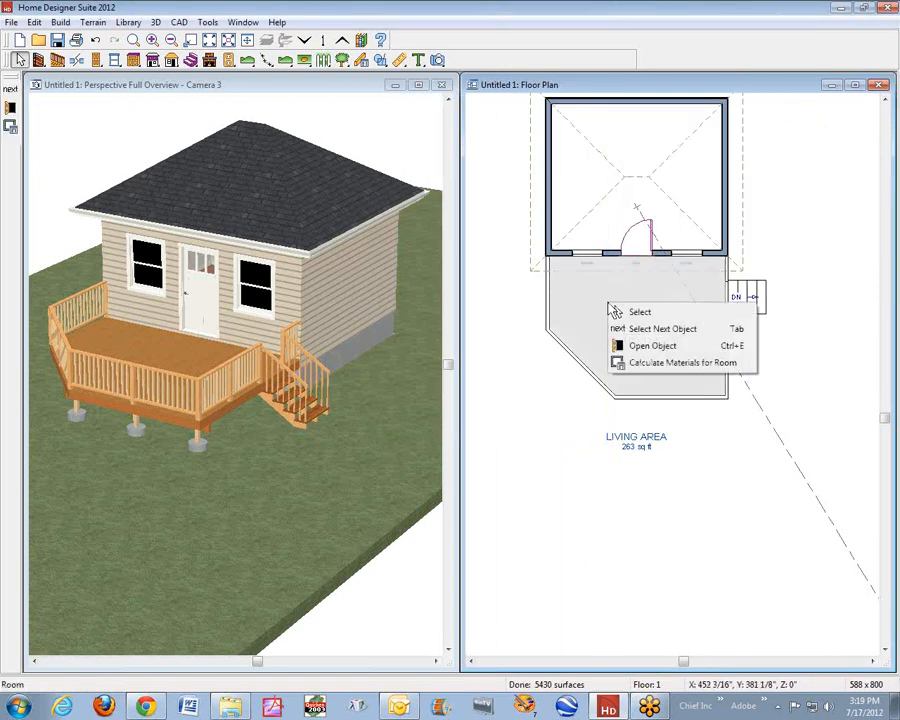
left_click(640, 345)
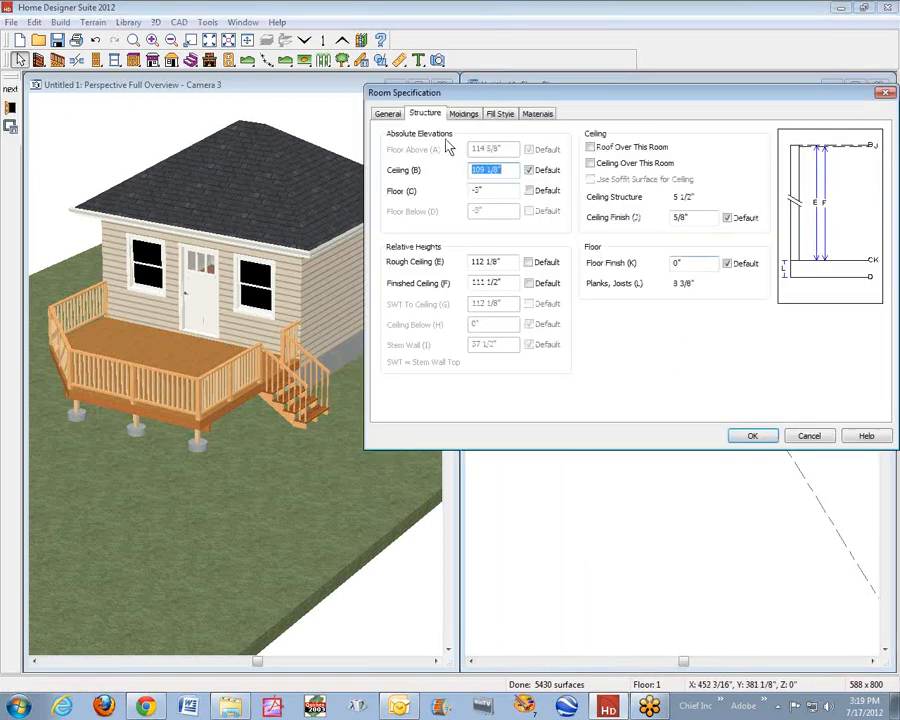
left_click_drag(519, 101, 296, 110)
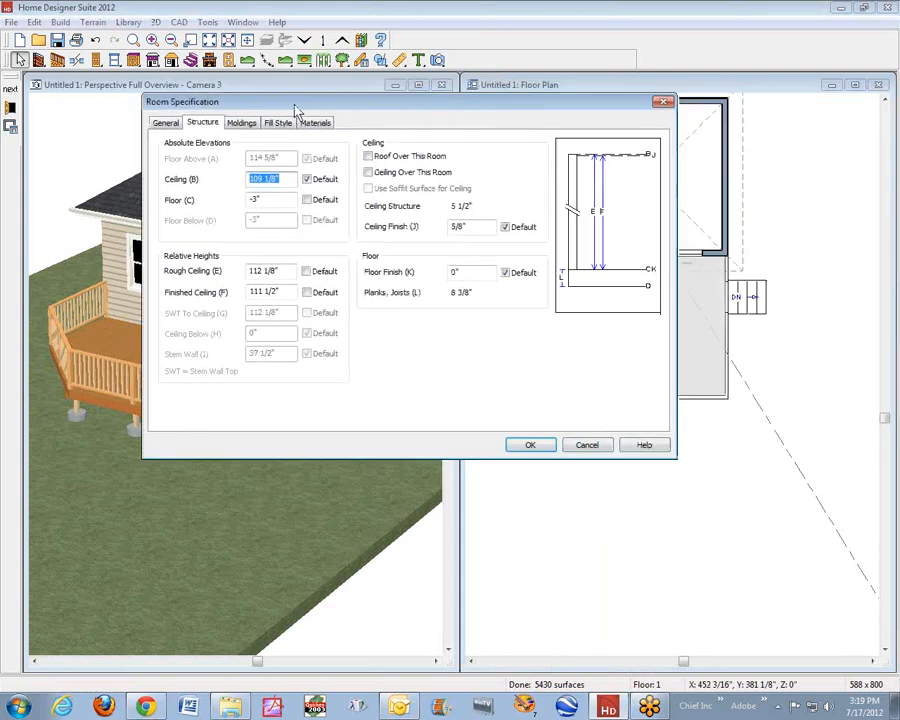
left_click(587, 446)
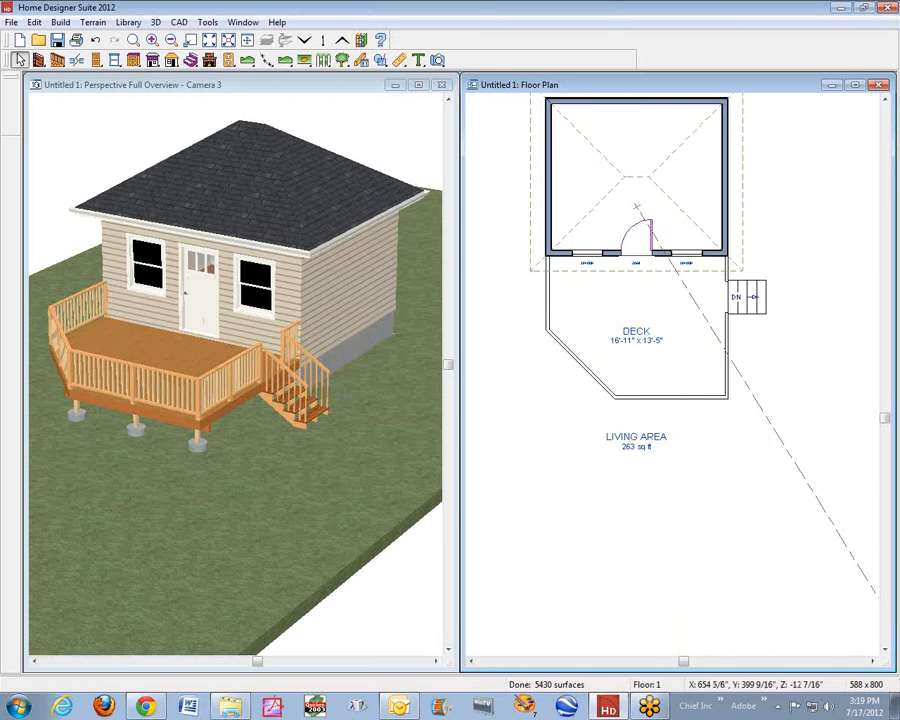
Open the terrain's specification from the 3D overview to check its building pad settings, and close it without changes
right_click(368, 404)
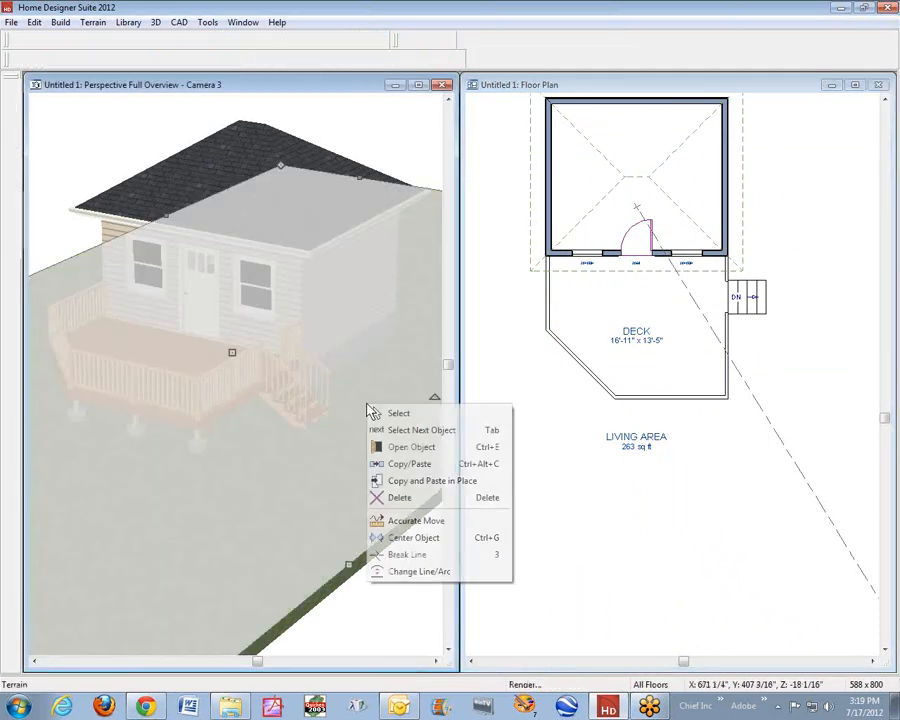
left_click(443, 452)
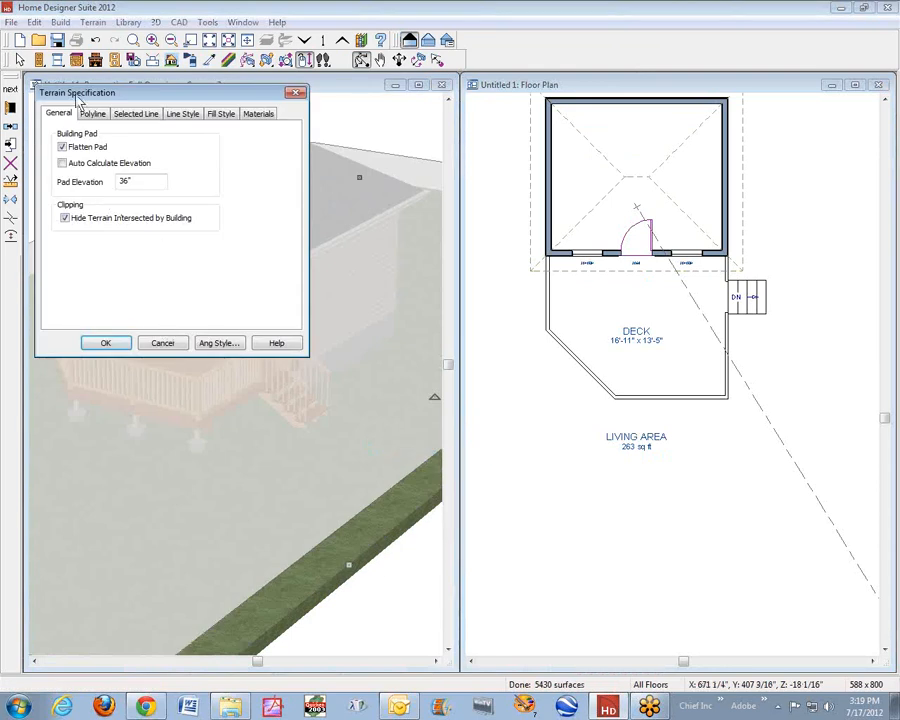
left_click(180, 343)
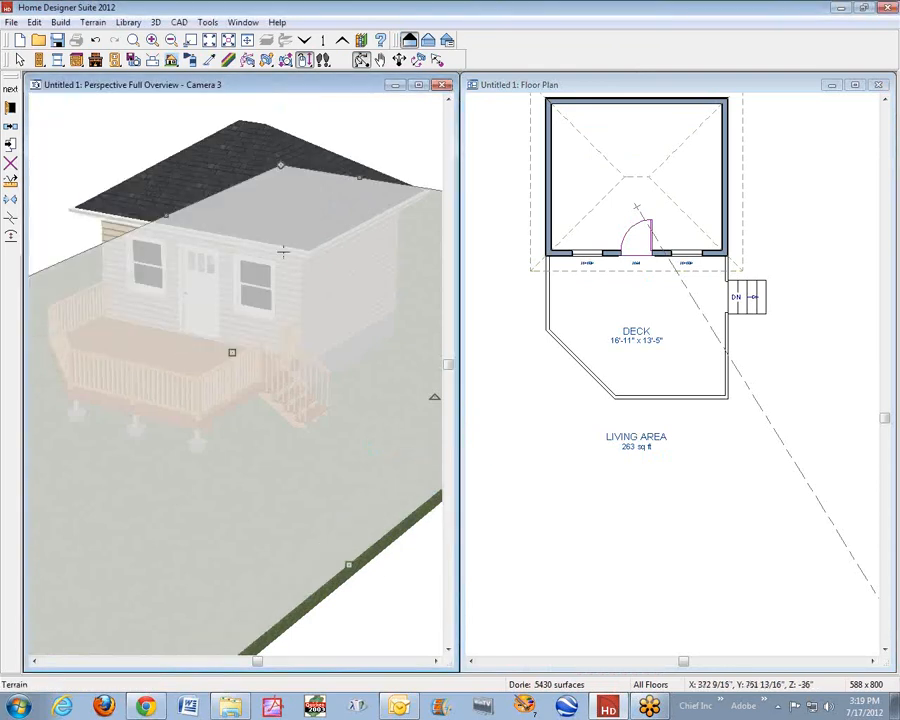
key("Escape")
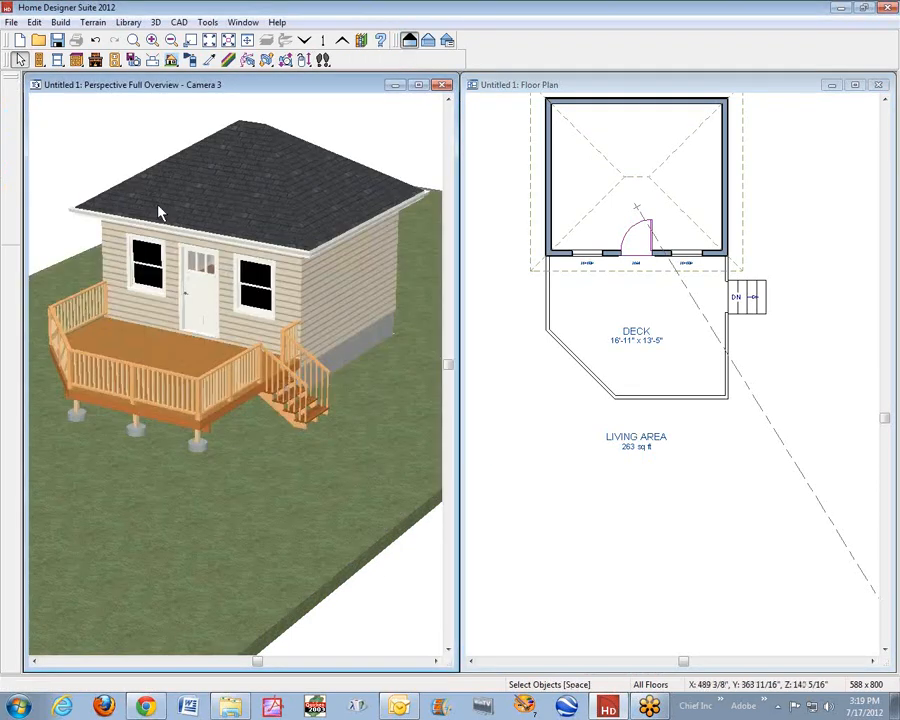
Reopen the terrain specification to examine the Pad Elevation value, and cancel it
left_click(93, 22)
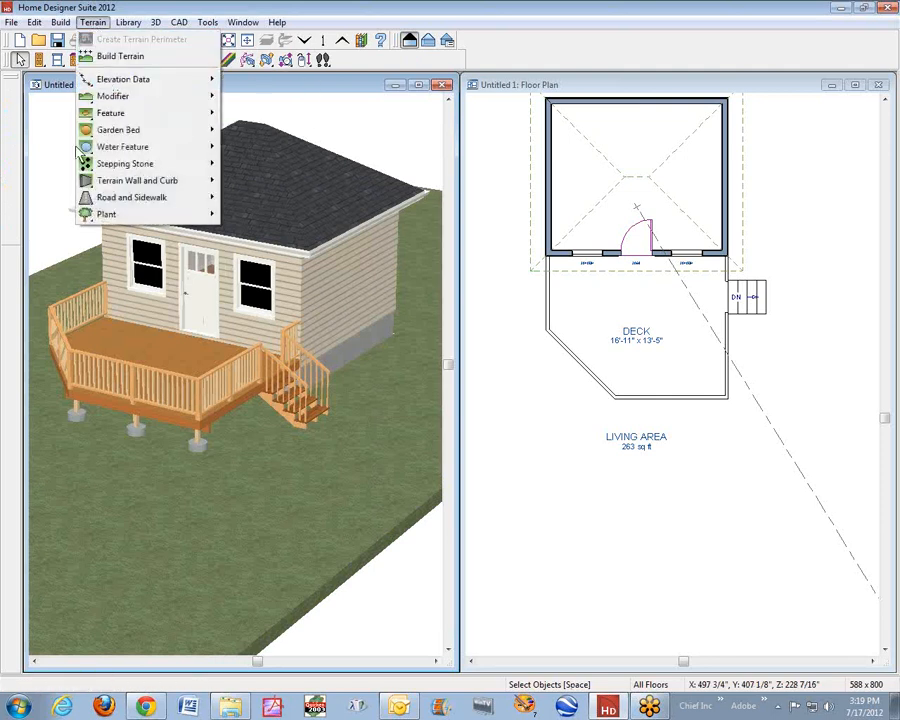
left_click(538, 38)
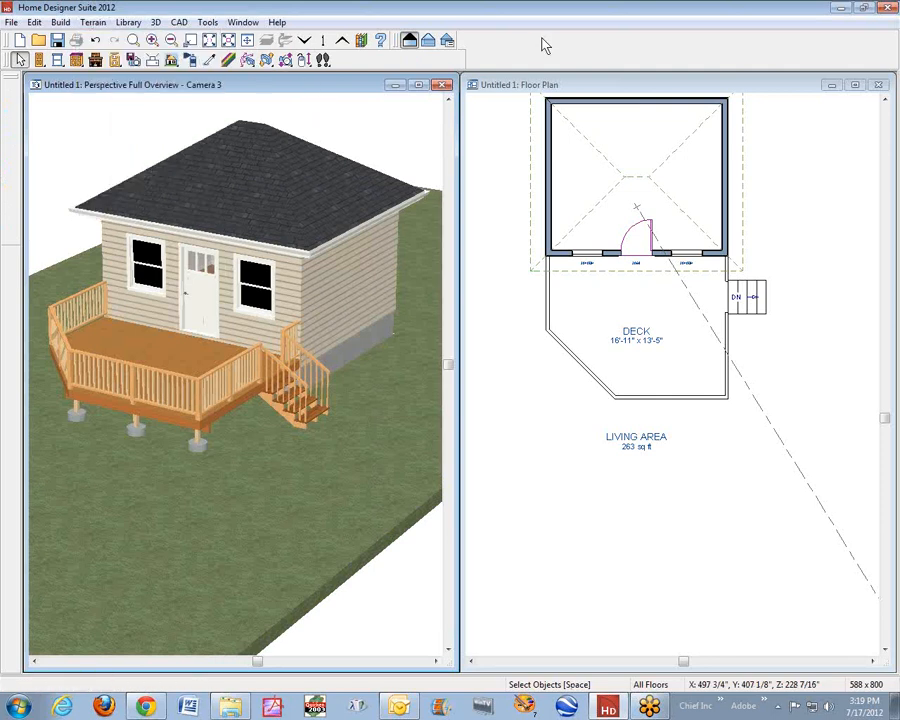
left_click(372, 464)
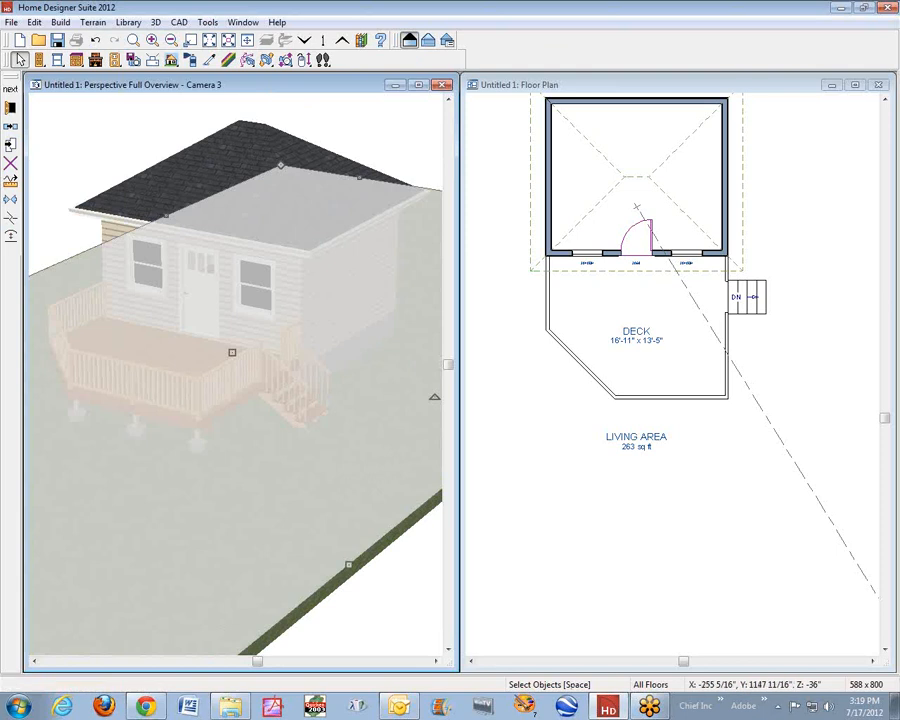
left_click(12, 108)
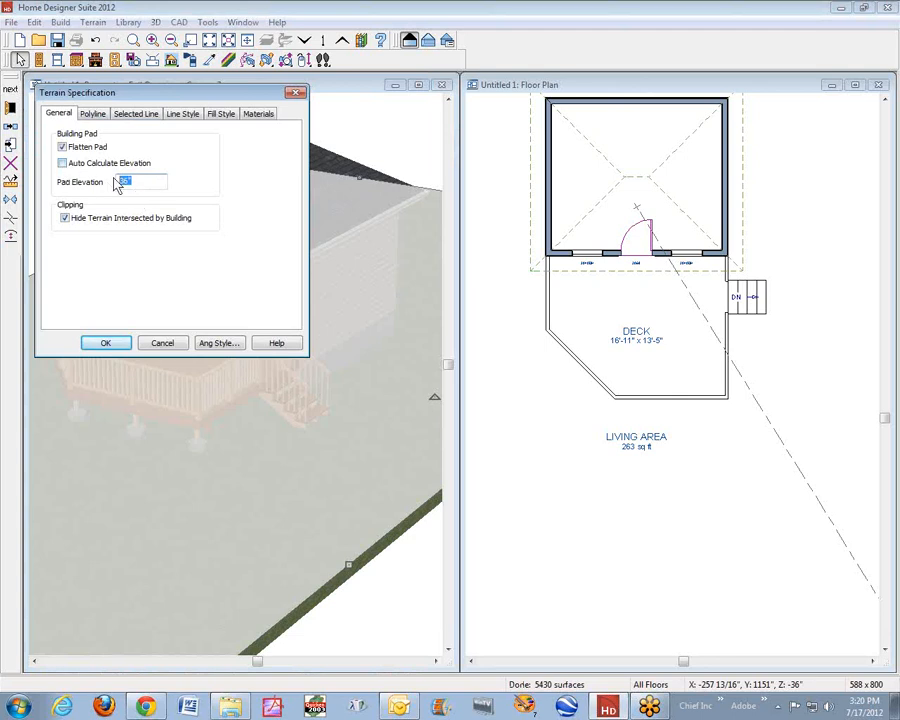
left_click(178, 342)
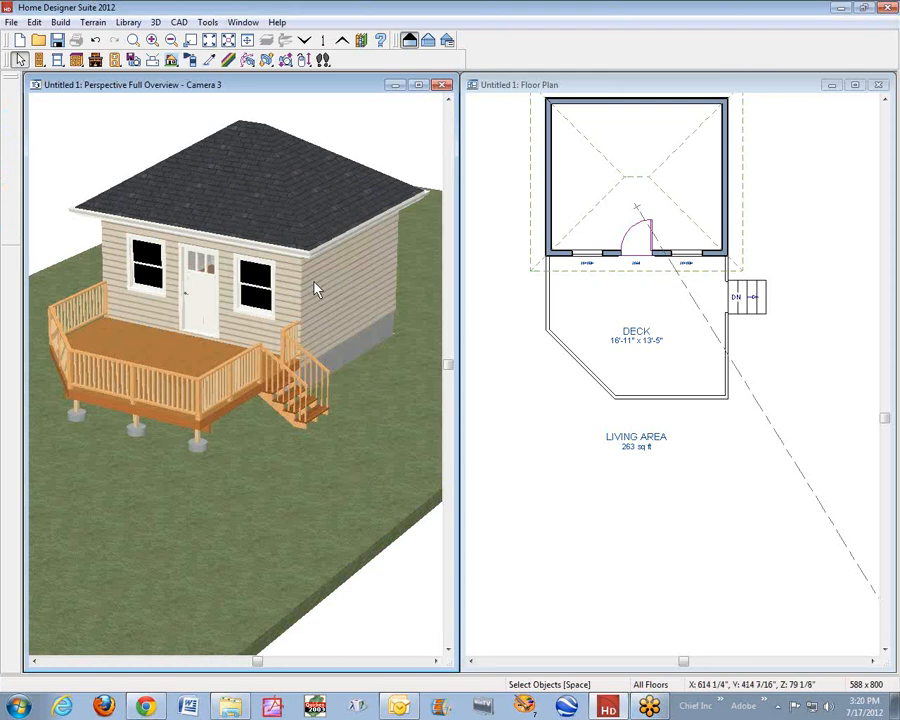
Close the perspective overview, create a cross section looking at the house from the stair side to examine the deck against the terrain line, and close it
left_click(444, 86)
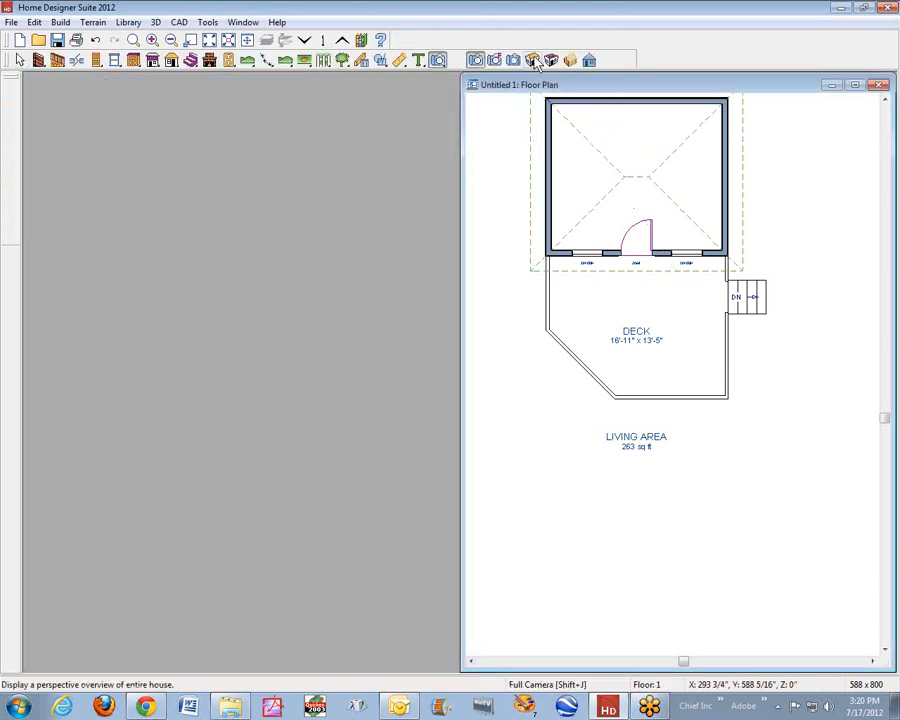
left_click(437, 60)
left_click(590, 60)
left_click_drag(760, 215, 683, 223)
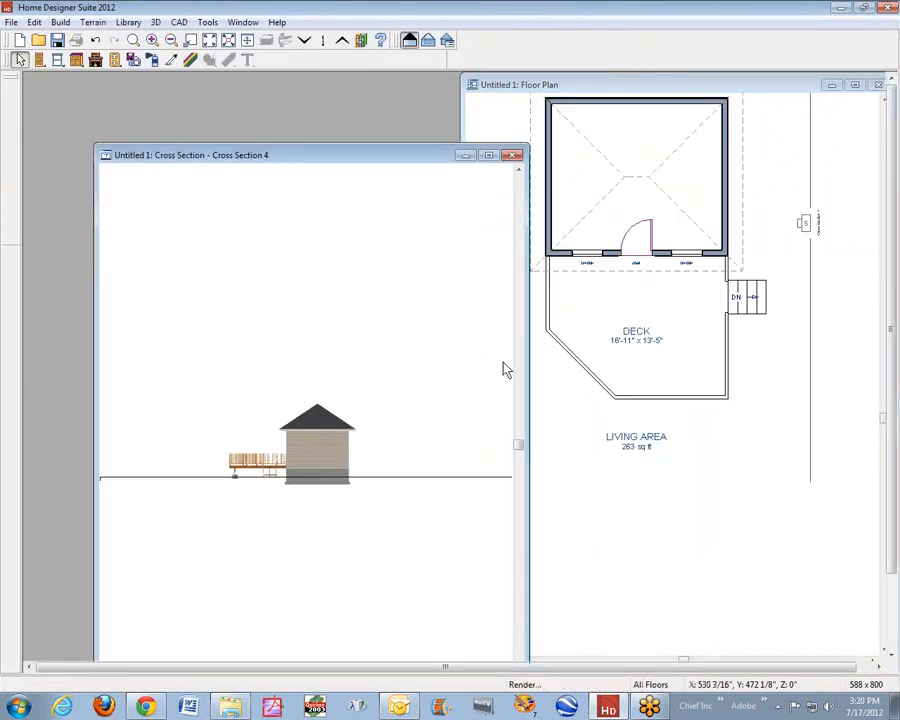
scroll(278, 485, "up", 5)
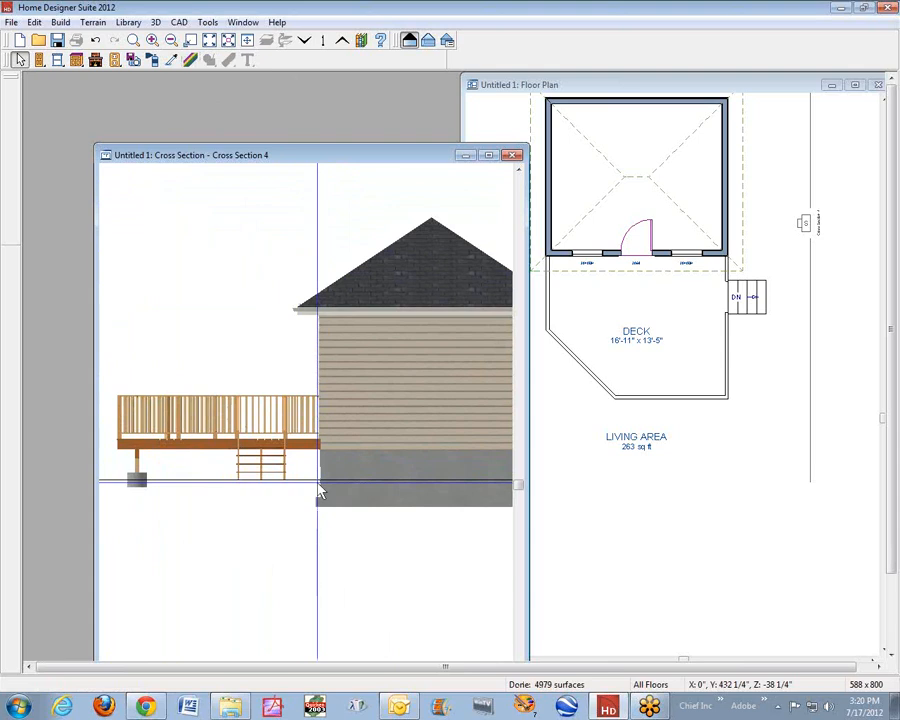
left_click(511, 156)
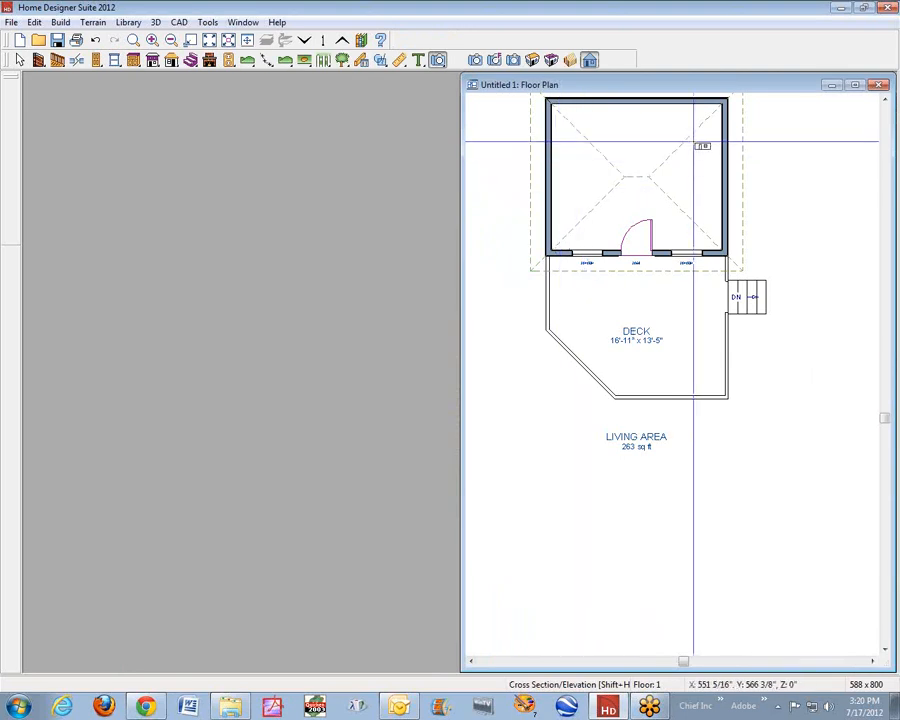
Maximize the floor plan and frame the house and deck within the surrounding terrain perimeter
left_click(857, 86)
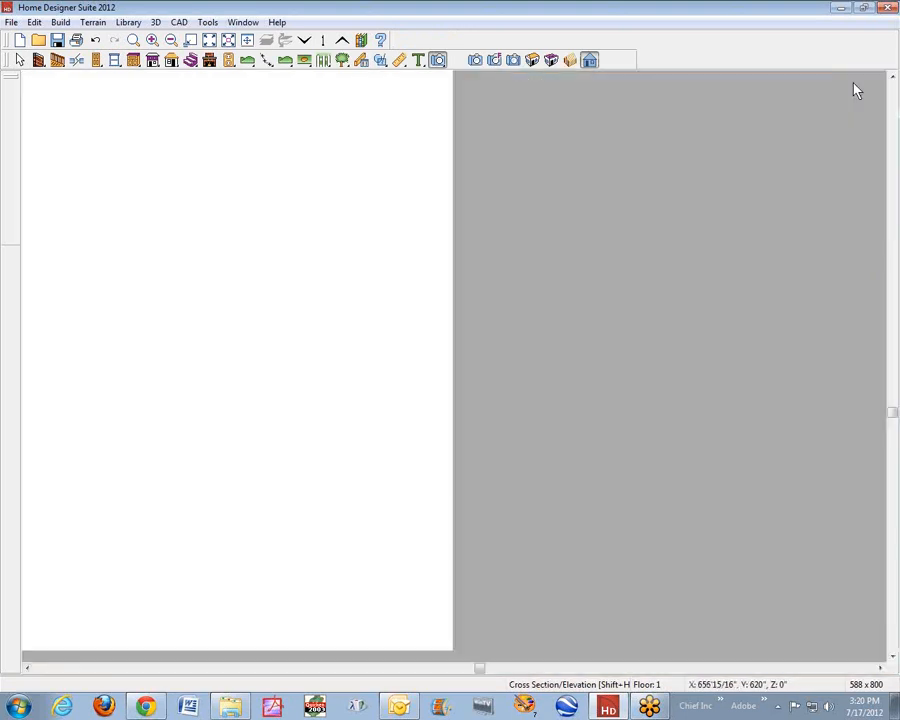
scroll(665, 199, "down", 5)
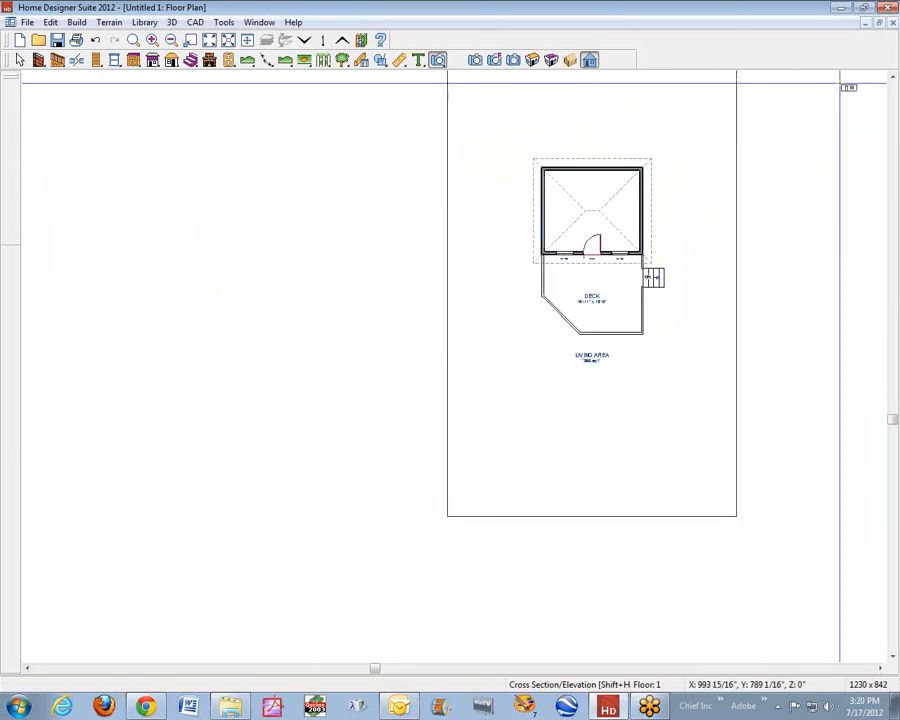
left_click(893, 77)
left_click(893, 77)
left_click(893, 77)
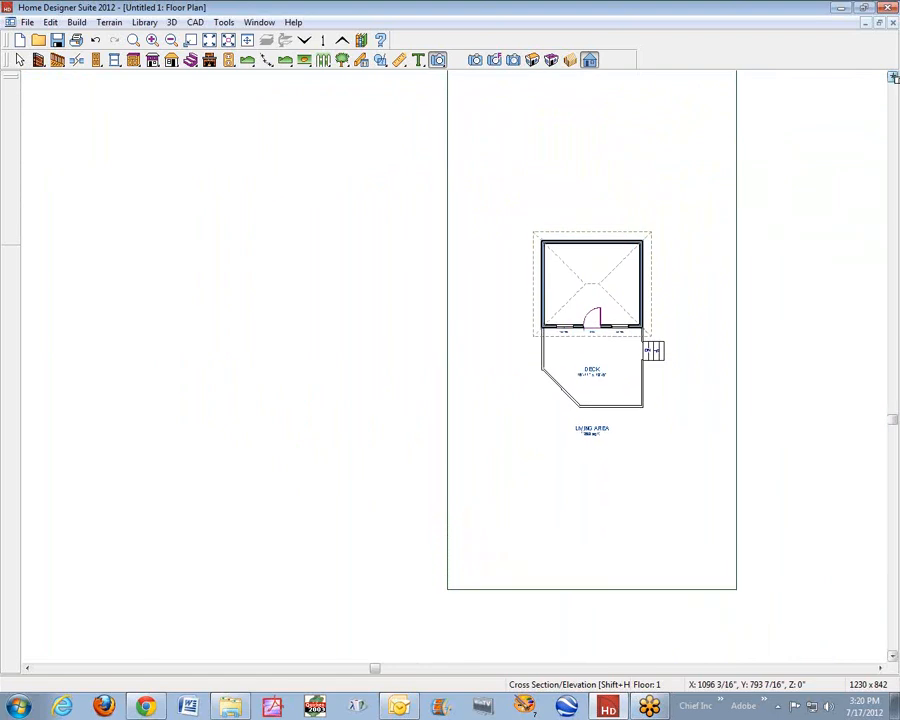
left_click(893, 77)
left_click(893, 77)
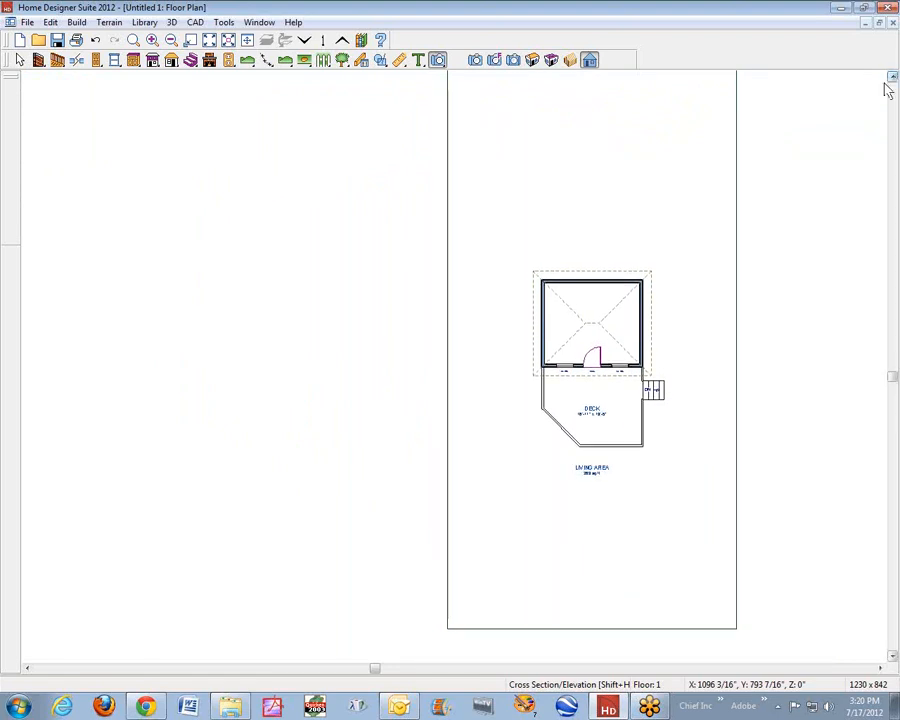